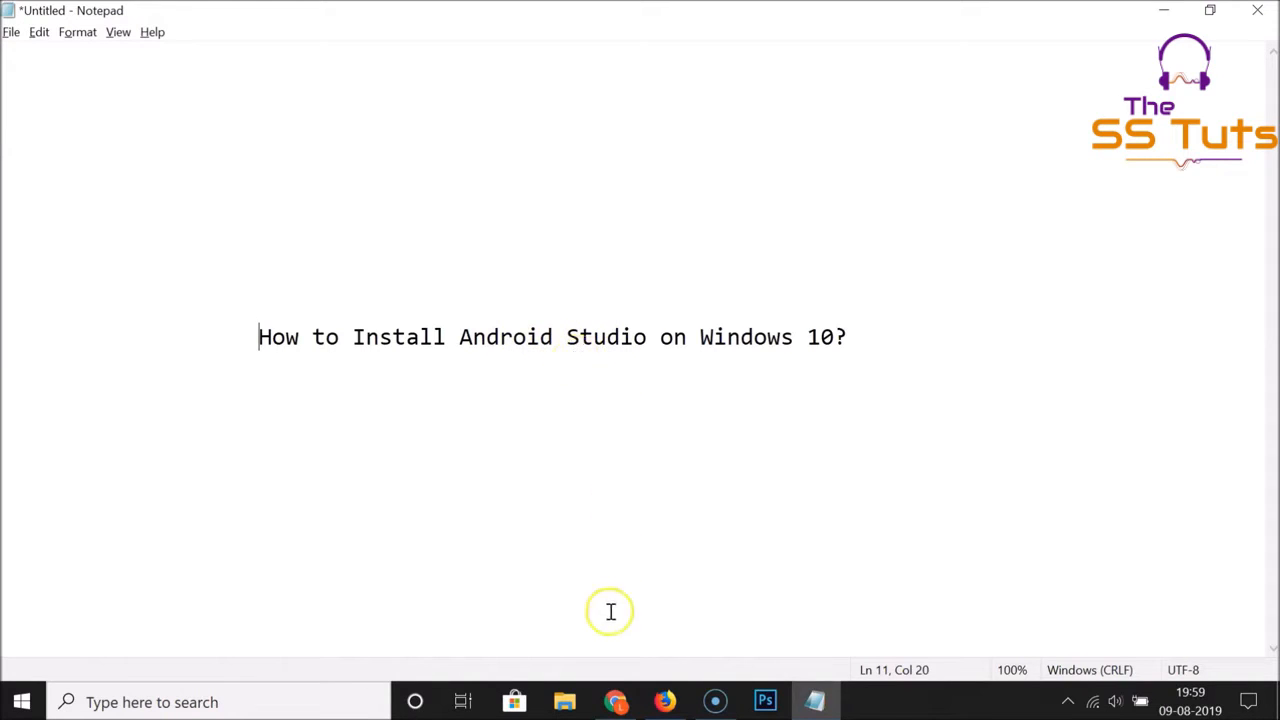
- Switch to Chrome, replace the JDK download page with a new tab, and open google.com
{"action": "left_click", "coordinate": [614, 698]}
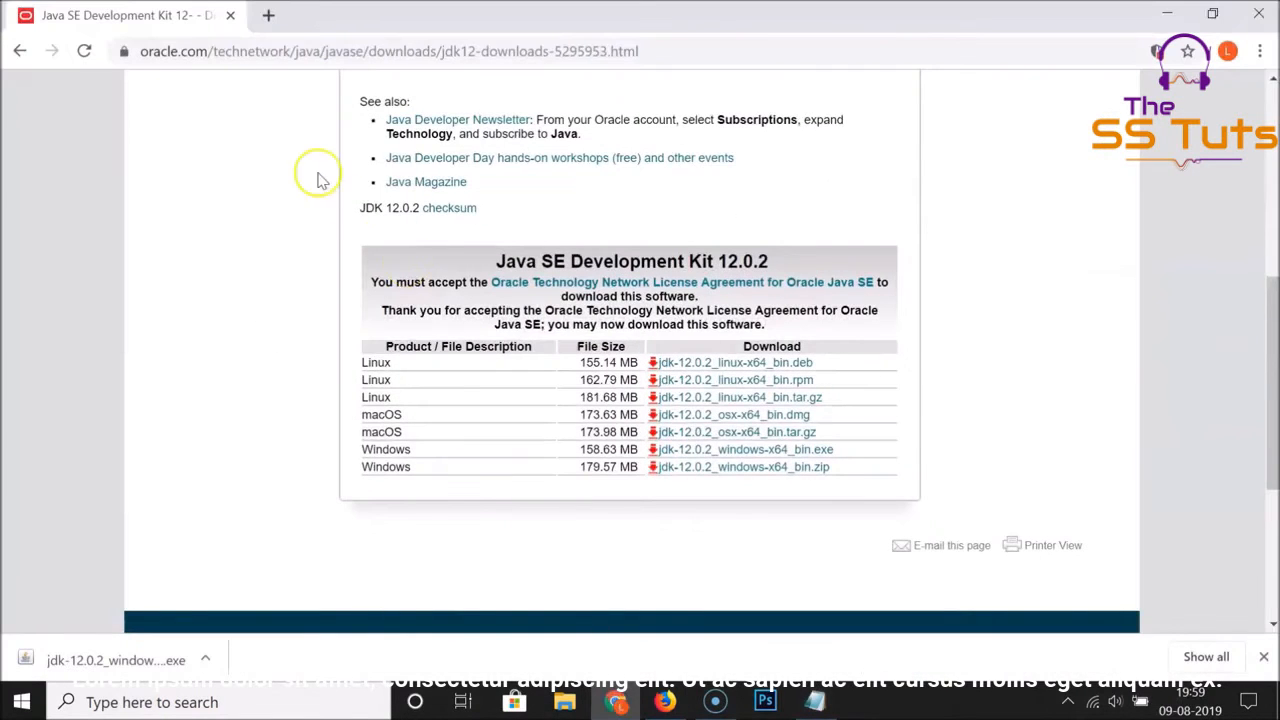
{"action": "left_click", "coordinate": [268, 15]}
{"action": "key", "text": "ctrl+shift+Tab"}
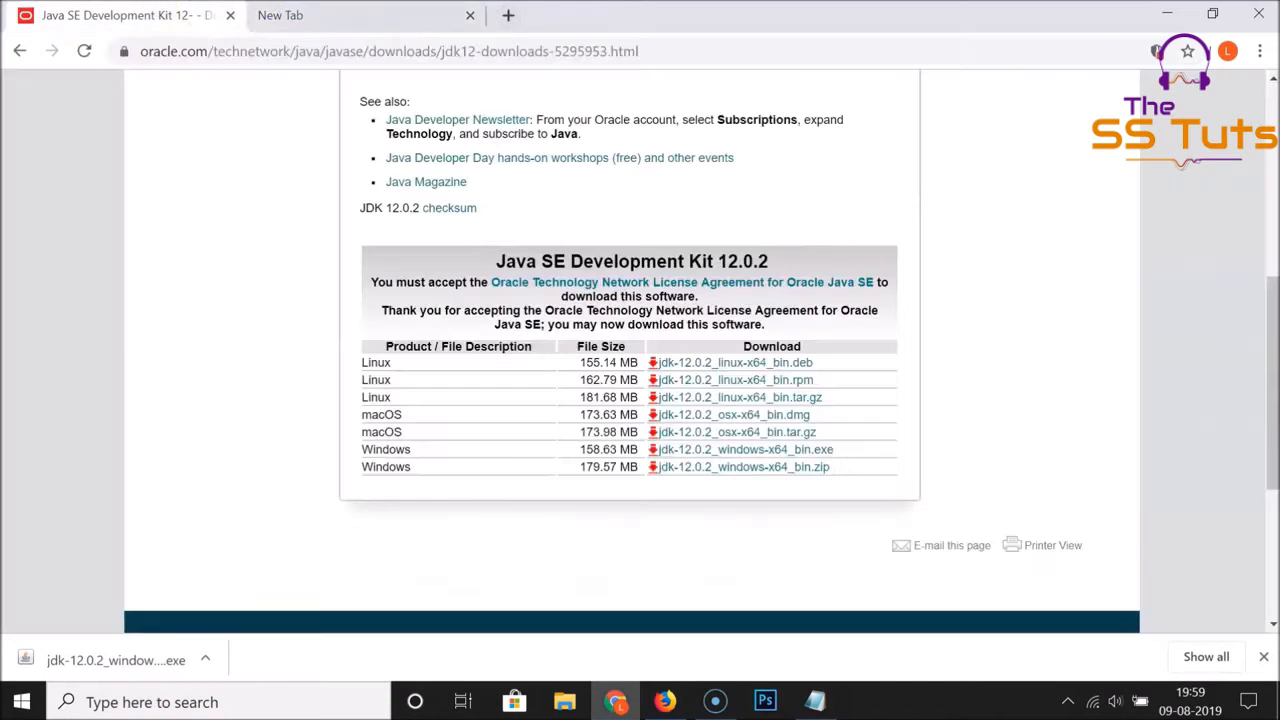
{"action": "left_click", "coordinate": [230, 15]}
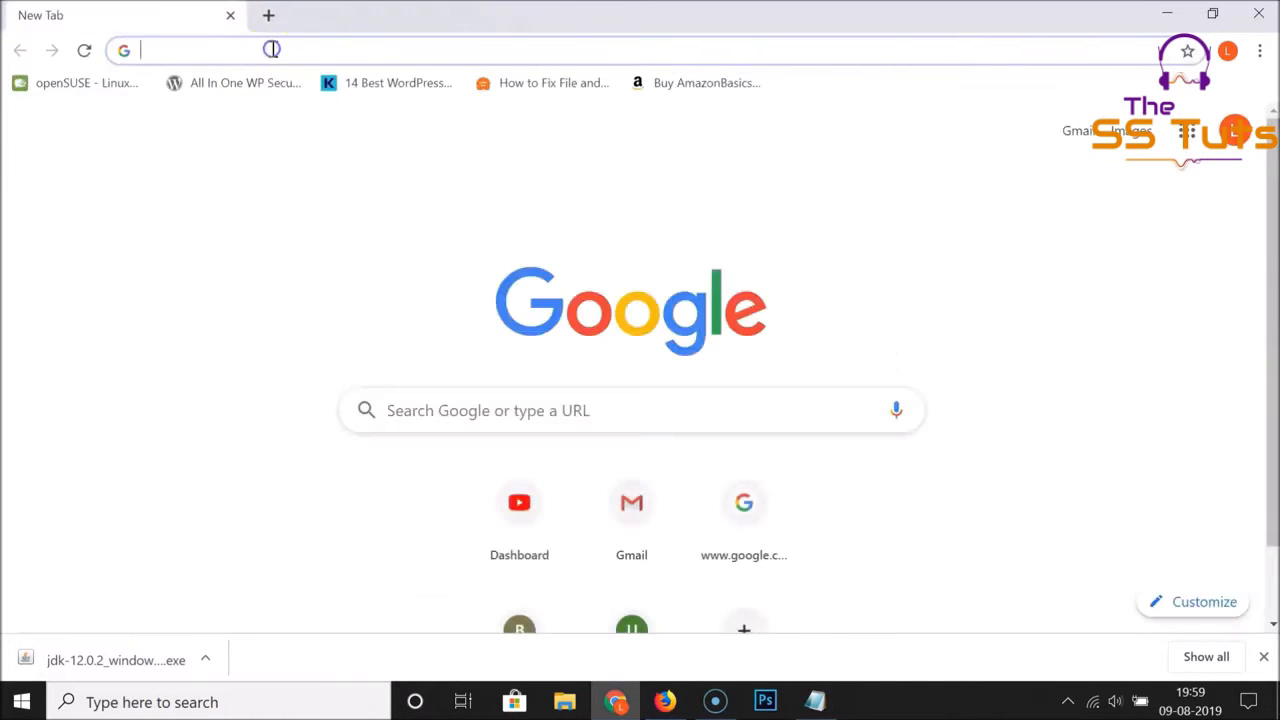
{"action": "type", "text": "google.com"}
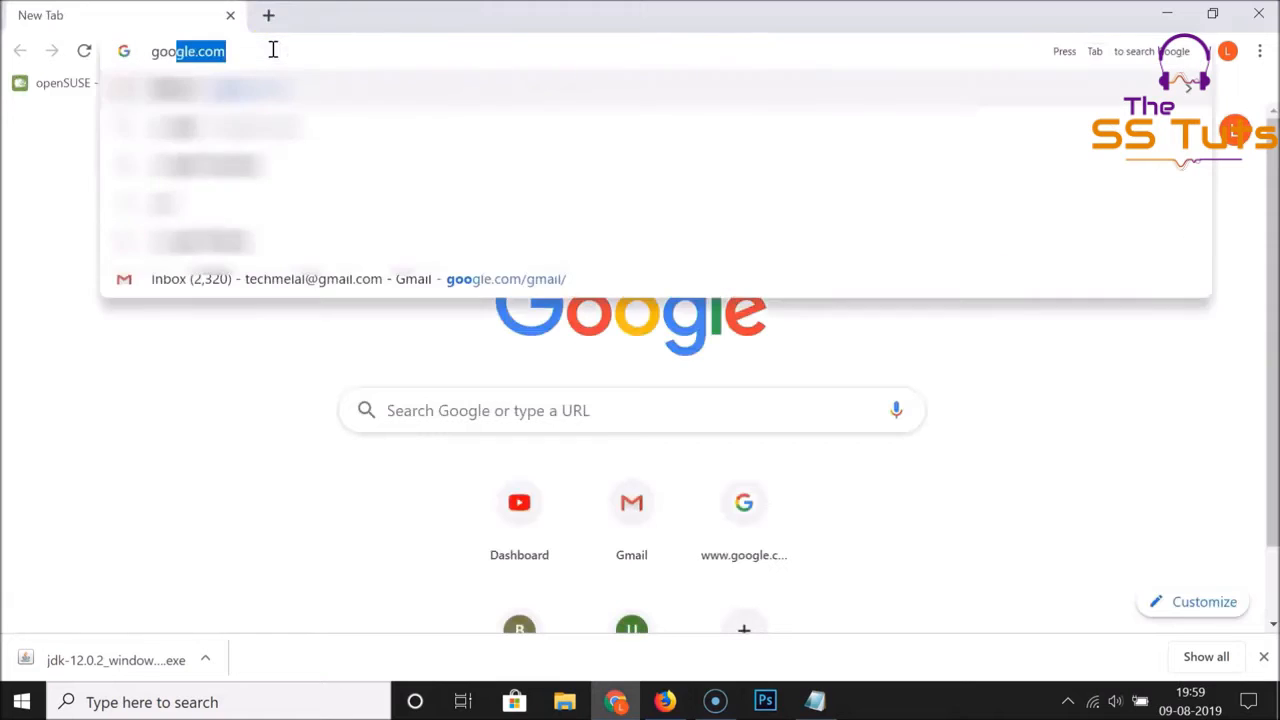
{"action": "key", "text": "Return"}
- Search Google for "android studio" and open the developer.android.com/studio result
{"action": "left_click", "coordinate": [428, 401]}
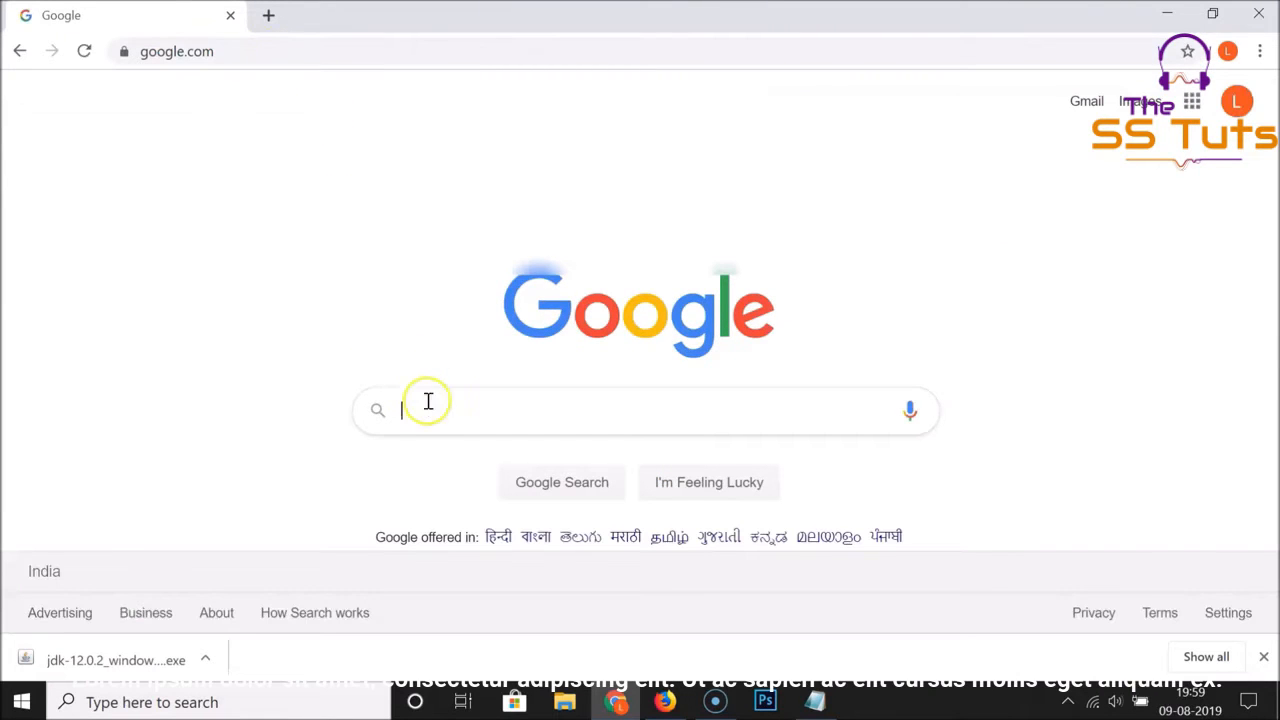
{"action": "type", "text": "and"}
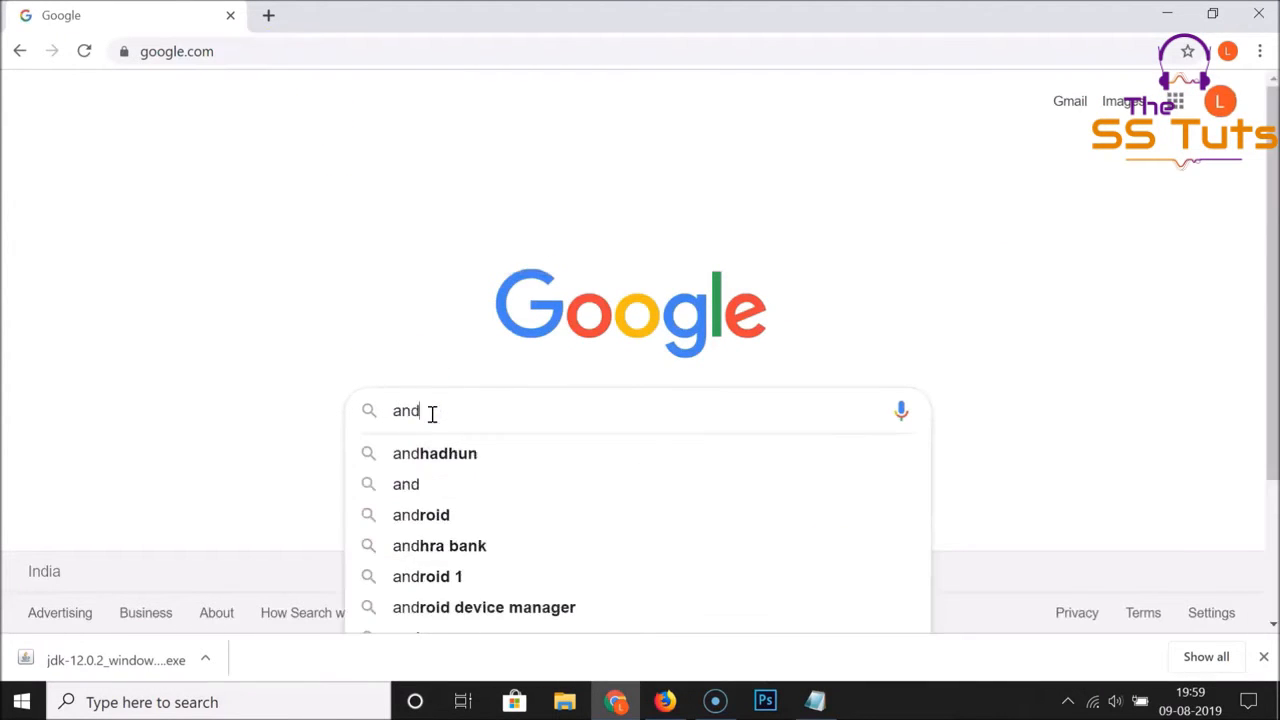
{"action": "type", "text": "roid studio"}
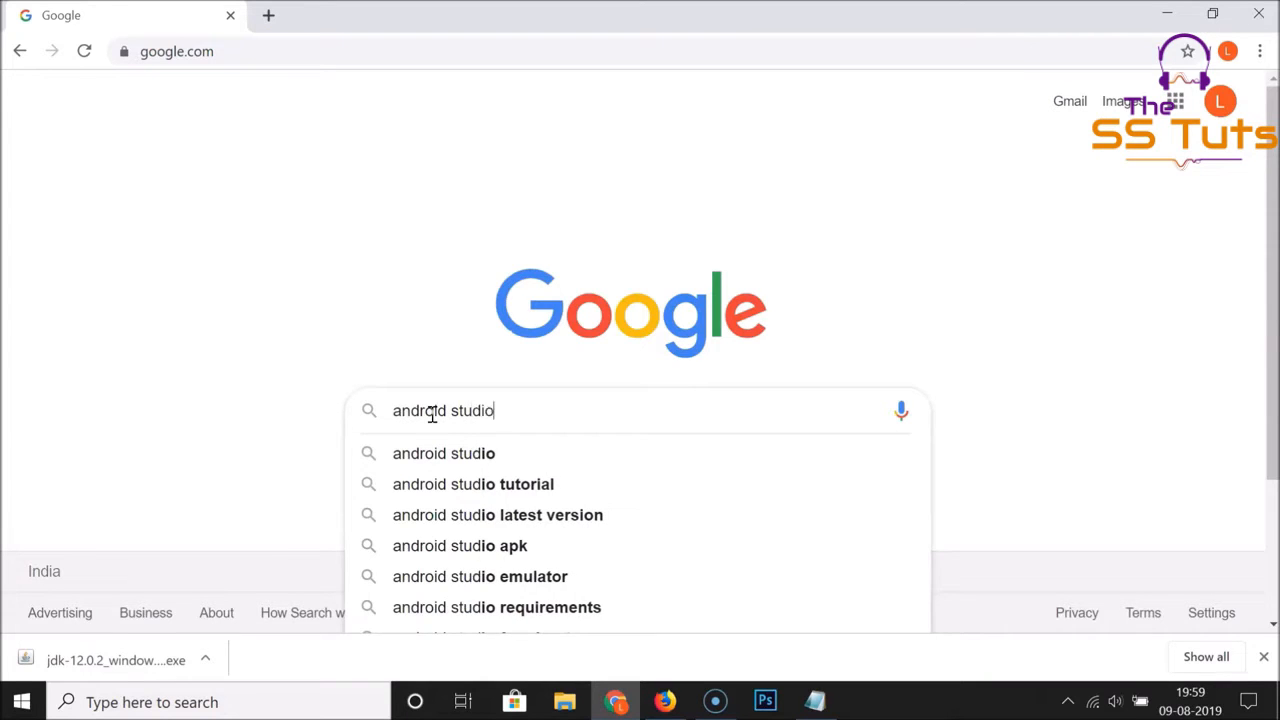
{"action": "key", "text": "Return"}
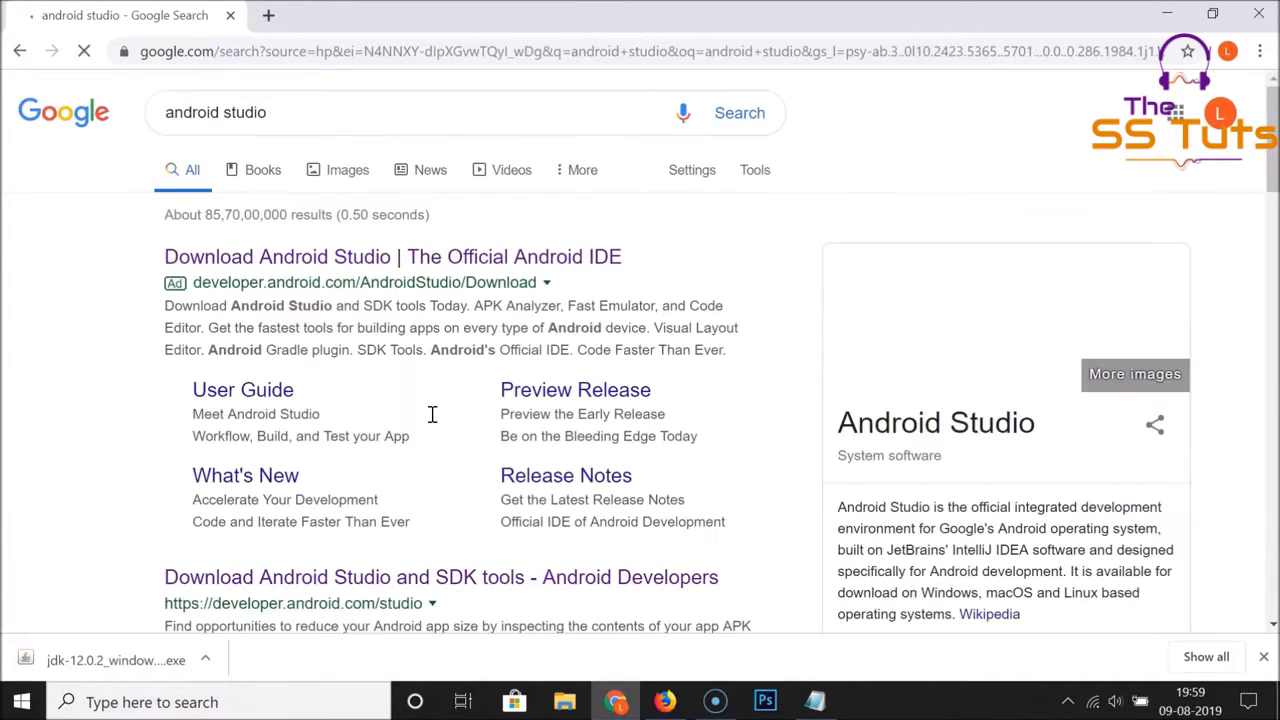
{"action": "scroll", "coordinate": [443, 405], "scroll_direction": "down", "scroll_amount": 3}
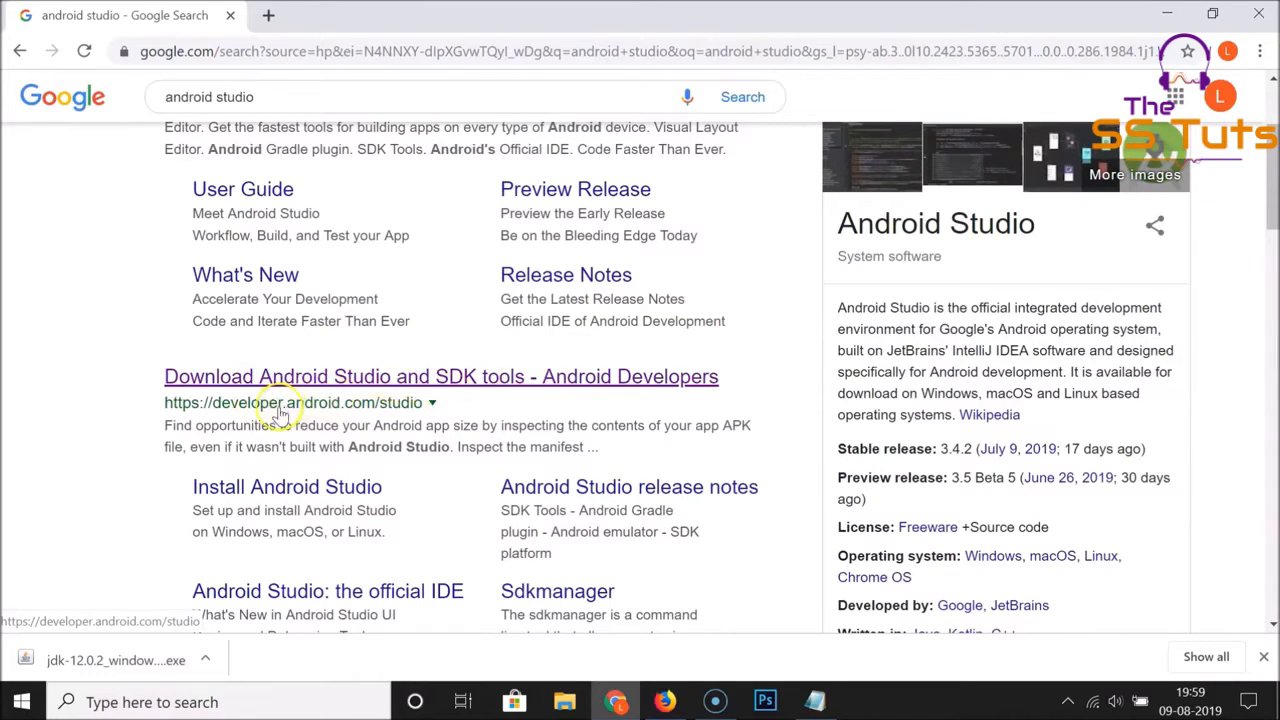
{"action": "left_click", "coordinate": [415, 384]}
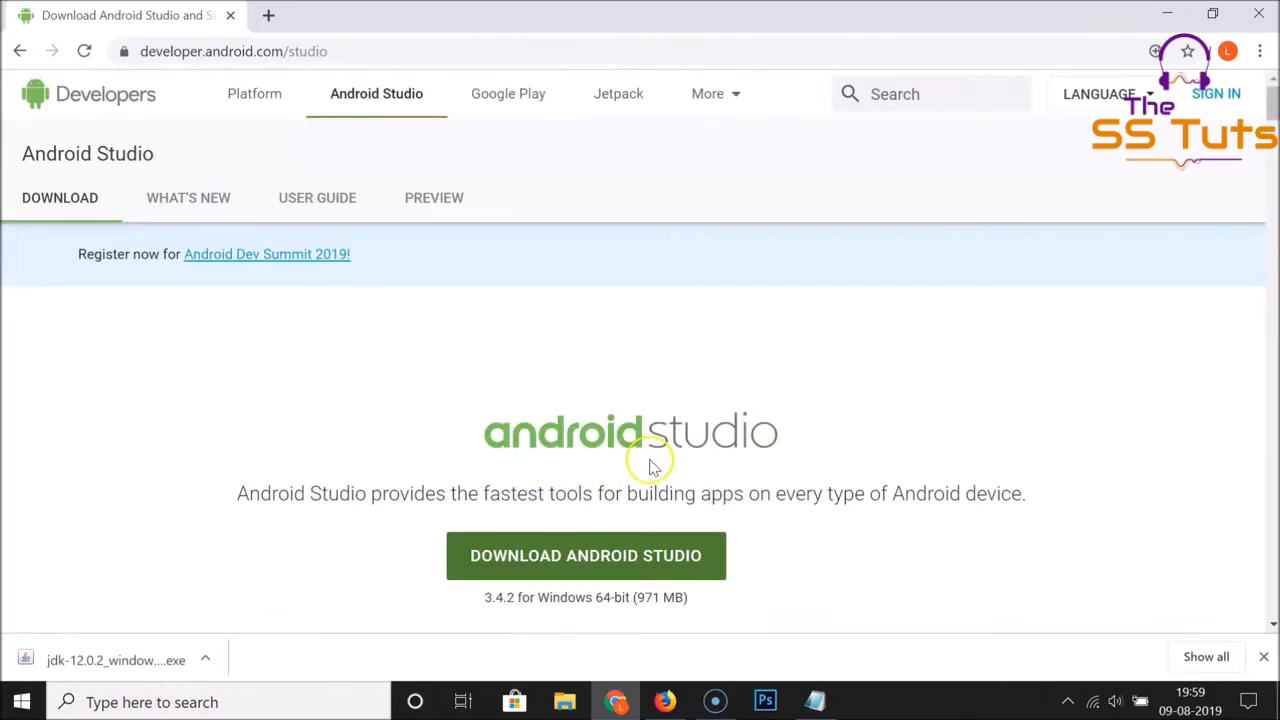
- Examine the Android Studio download size and the system requirements for Windows on the download page
{"action": "scroll", "coordinate": [777, 354], "scroll_direction": "down", "scroll_amount": 2}
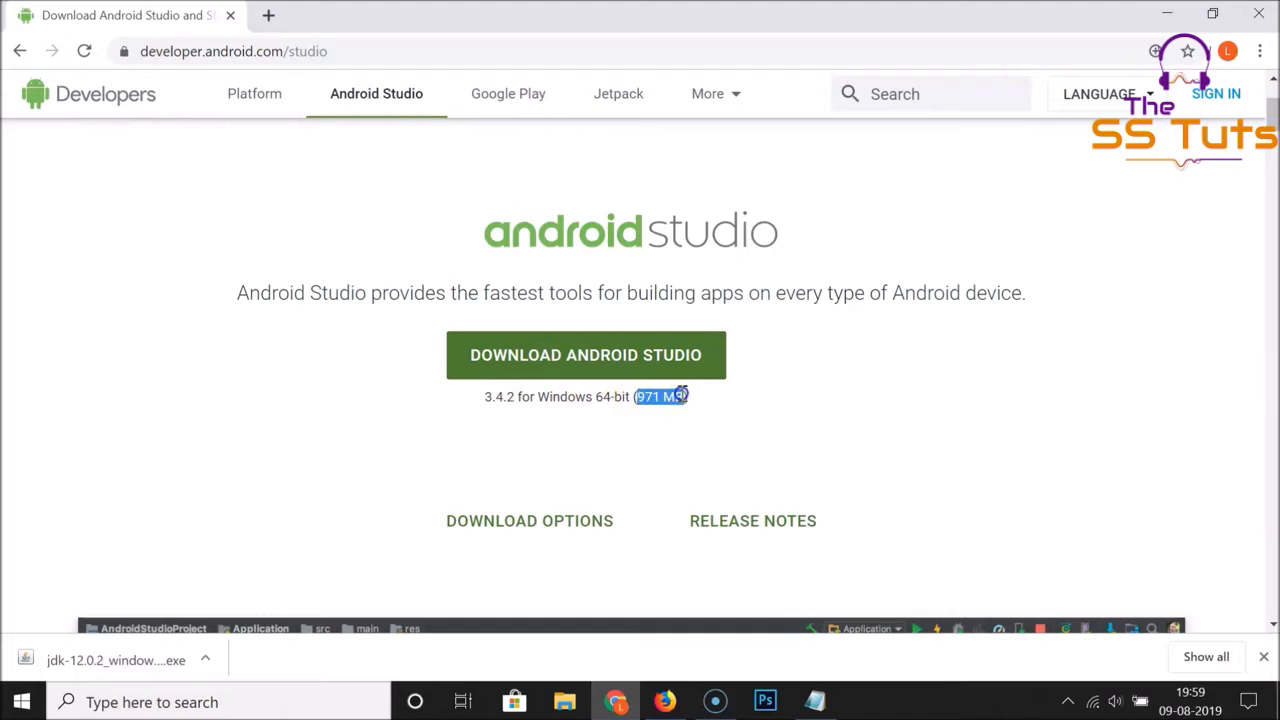
{"action": "left_click", "coordinate": [684, 418]}
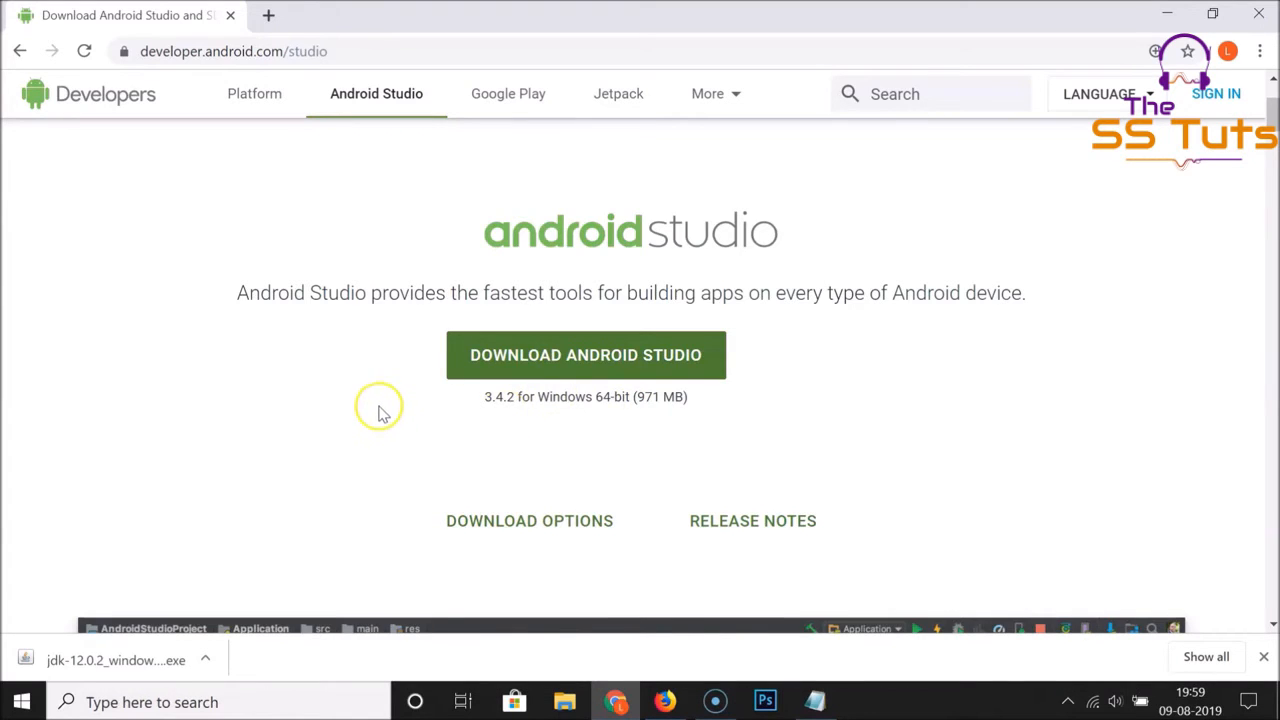
{"action": "scroll", "coordinate": [380, 410], "scroll_direction": "down", "scroll_amount": 8}
{"action": "scroll", "coordinate": [380, 413], "scroll_direction": "down", "scroll_amount": 15}
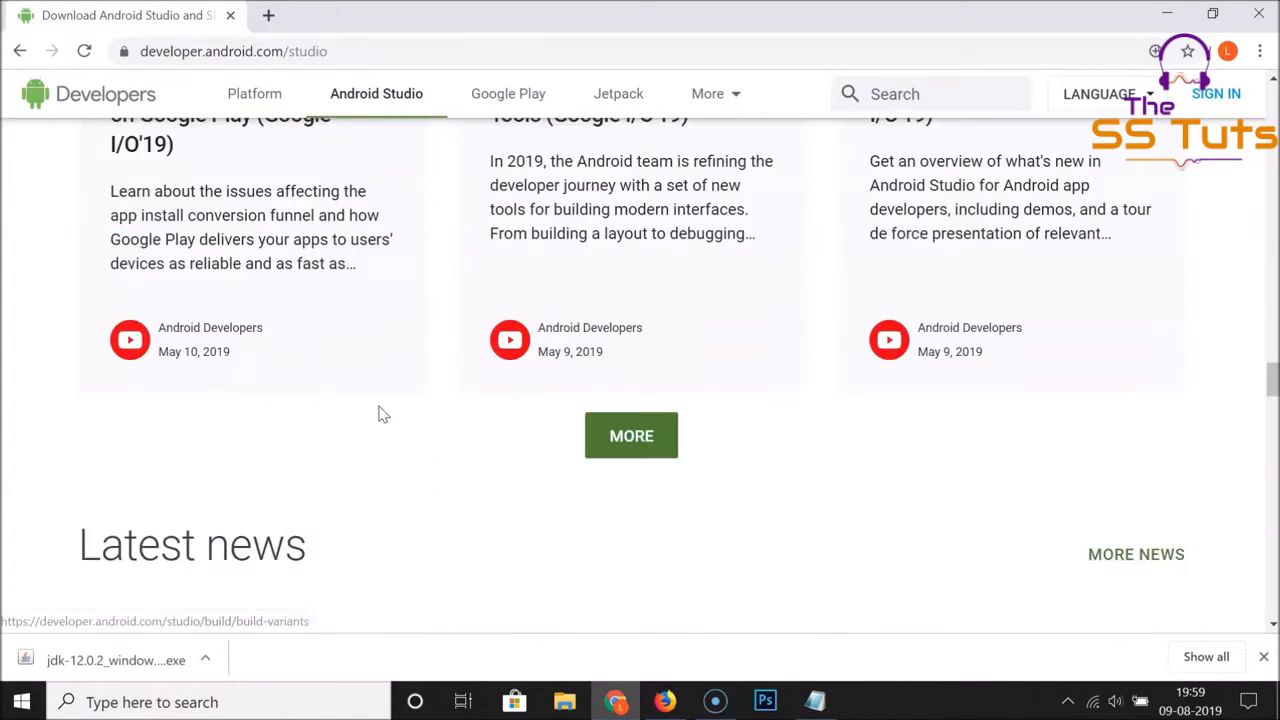
{"action": "scroll", "coordinate": [380, 413], "scroll_direction": "down", "scroll_amount": 15}
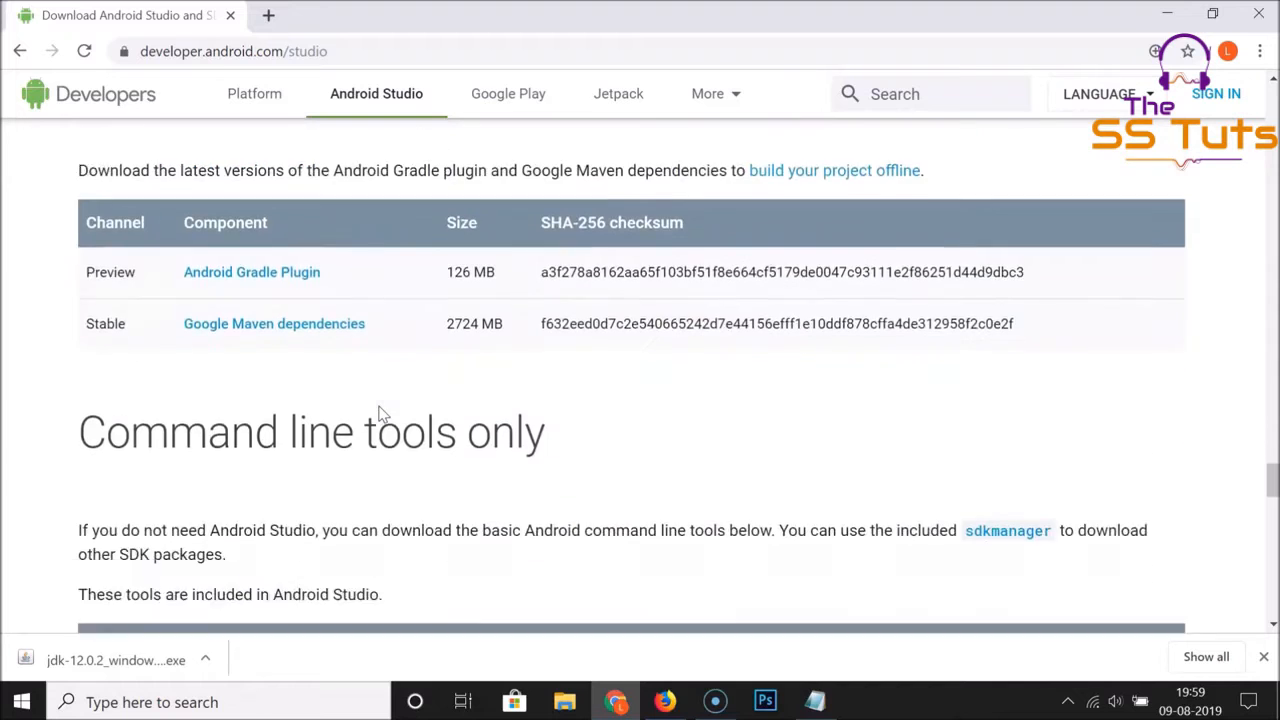
{"action": "scroll", "coordinate": [380, 413], "scroll_direction": "down", "scroll_amount": 6}
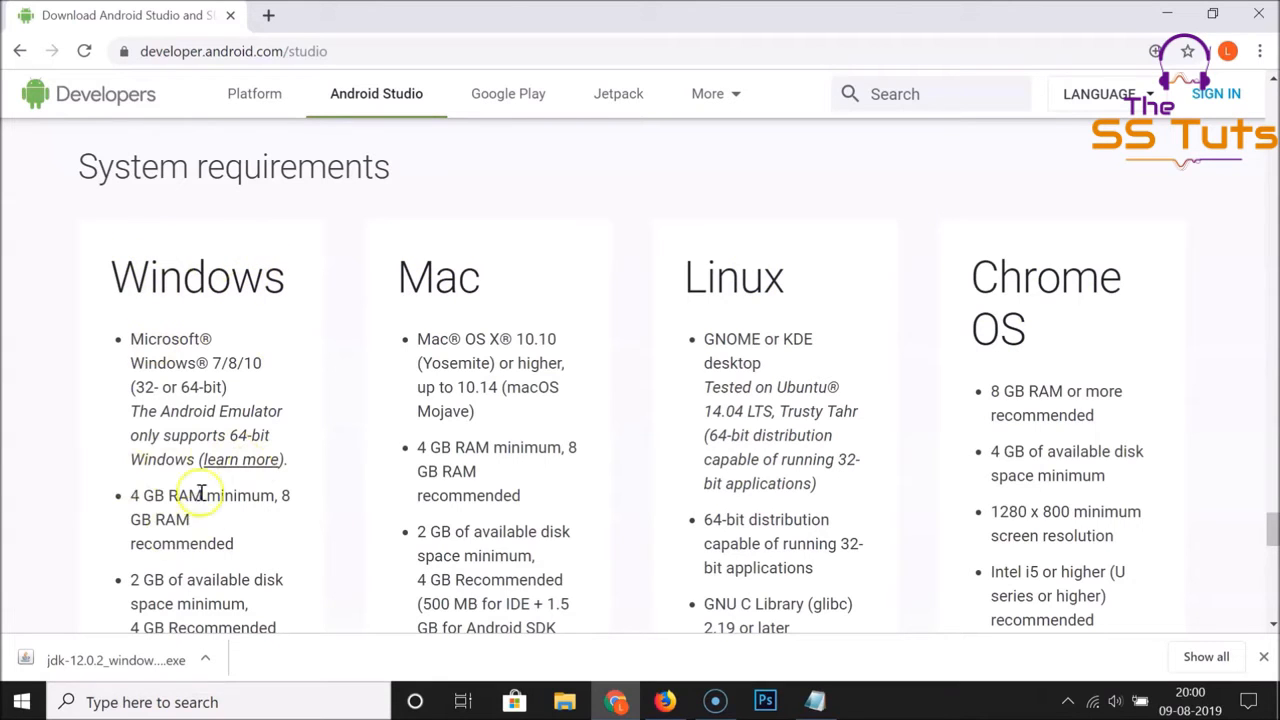
{"action": "scroll", "coordinate": [280, 330], "scroll_direction": "down", "scroll_amount": 1}
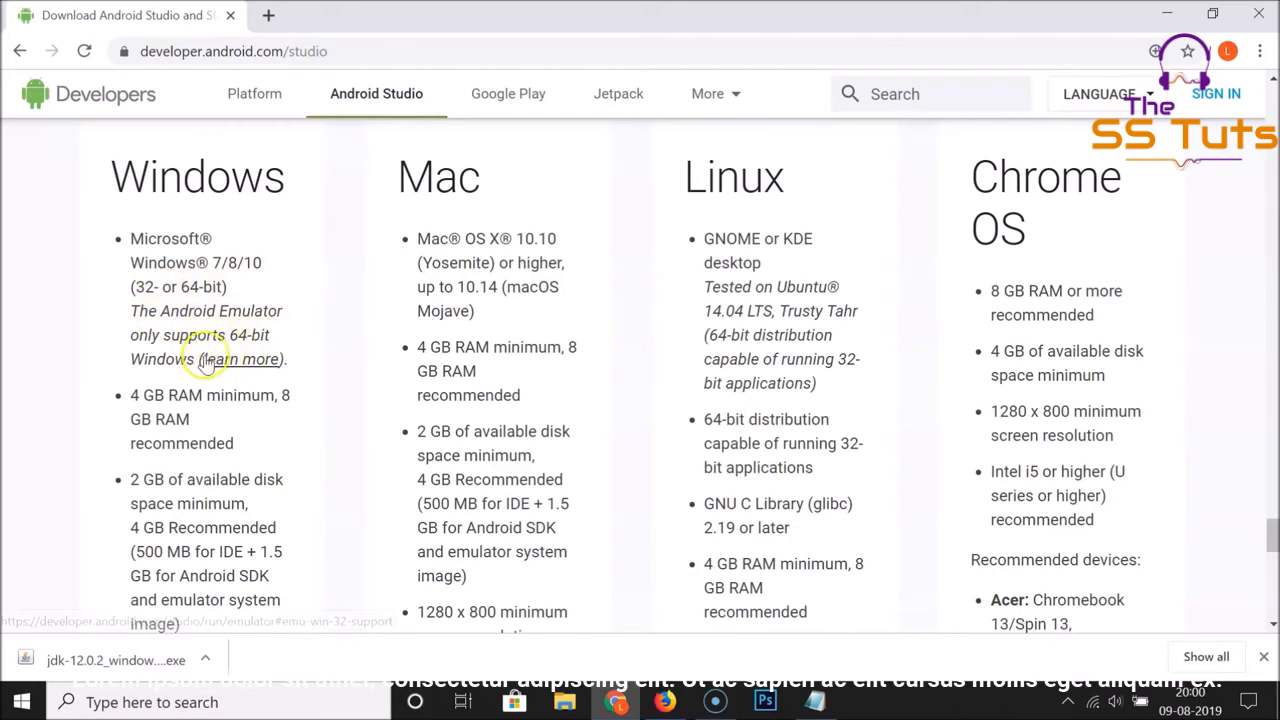
{"action": "scroll", "coordinate": [268, 315], "scroll_direction": "down", "scroll_amount": 1}
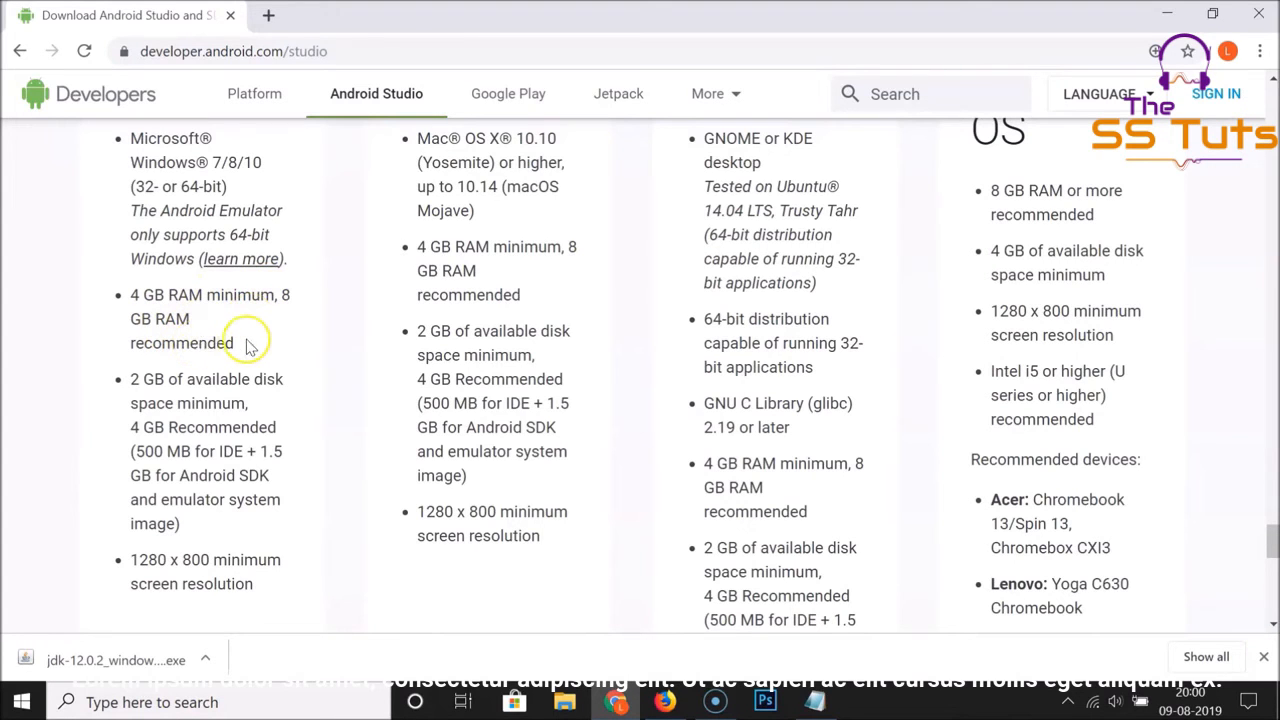
{"action": "scroll", "coordinate": [251, 340], "scroll_direction": "down", "scroll_amount": 1}
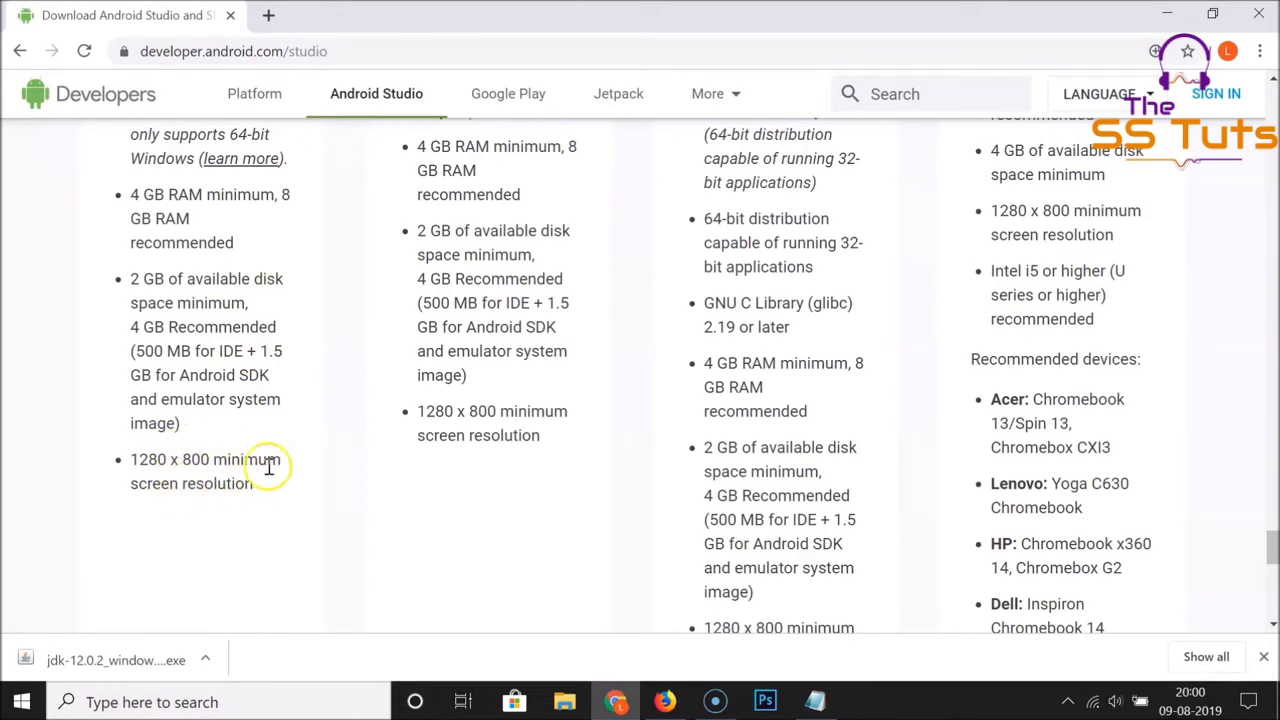
{"action": "scroll", "coordinate": [257, 340], "scroll_direction": "up", "scroll_amount": 2}
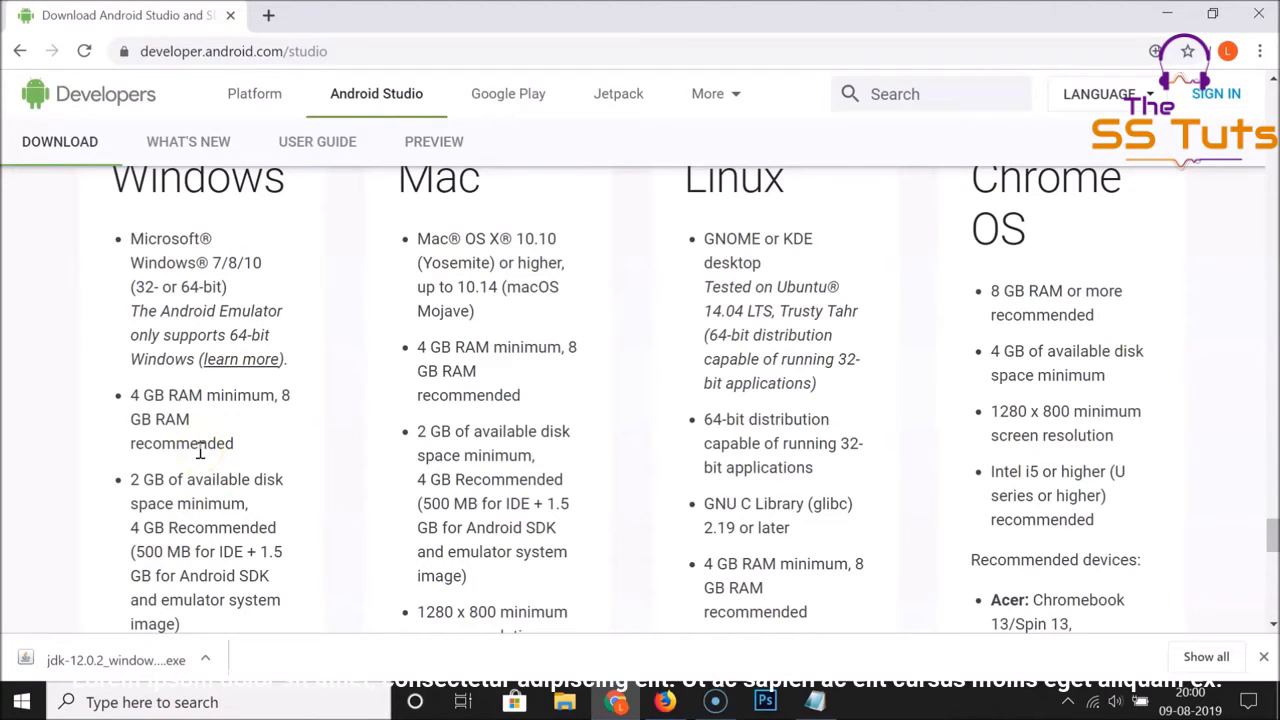
{"action": "scroll", "coordinate": [283, 306], "scroll_direction": "down", "scroll_amount": 10}
{"action": "scroll", "coordinate": [280, 308], "scroll_direction": "up", "scroll_amount": 15}
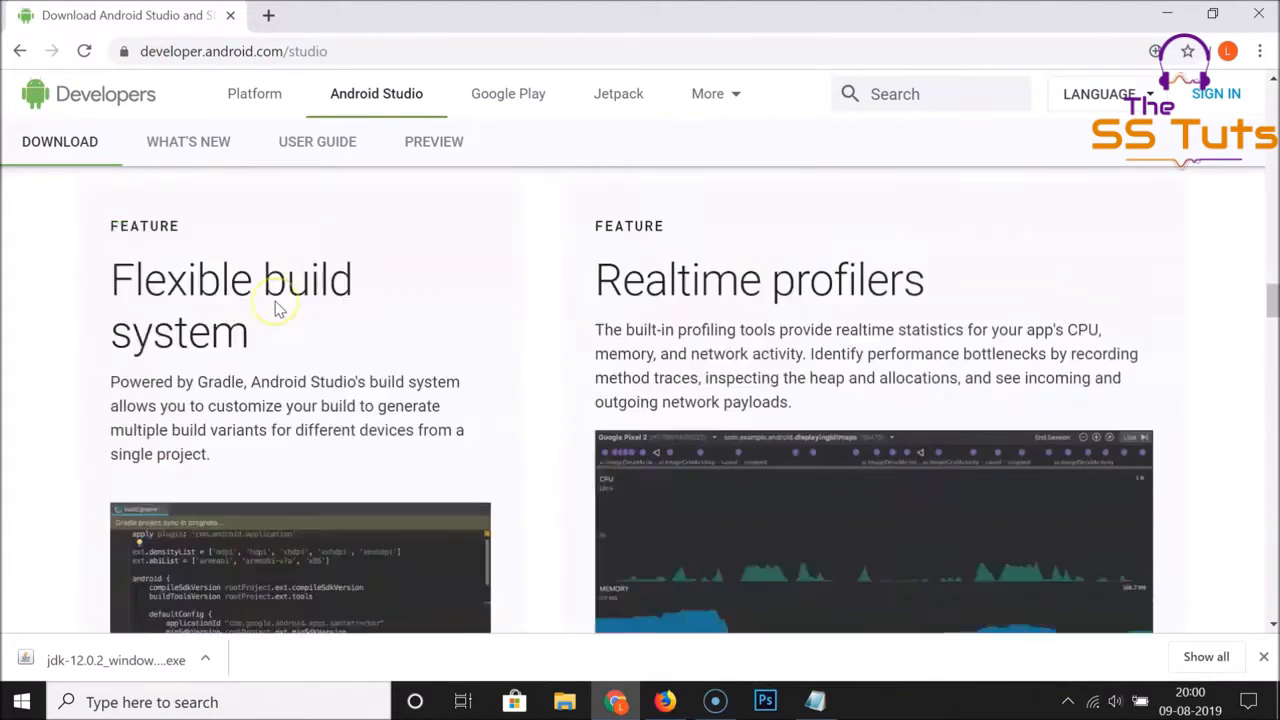
- Request the Android Studio 3.4.2 download for Windows 64-bit and agree to its terms and conditions
{"action": "scroll", "coordinate": [278, 307], "scroll_direction": "up", "scroll_amount": 4}
{"action": "scroll", "coordinate": [278, 307], "scroll_direction": "down", "scroll_amount": 2}
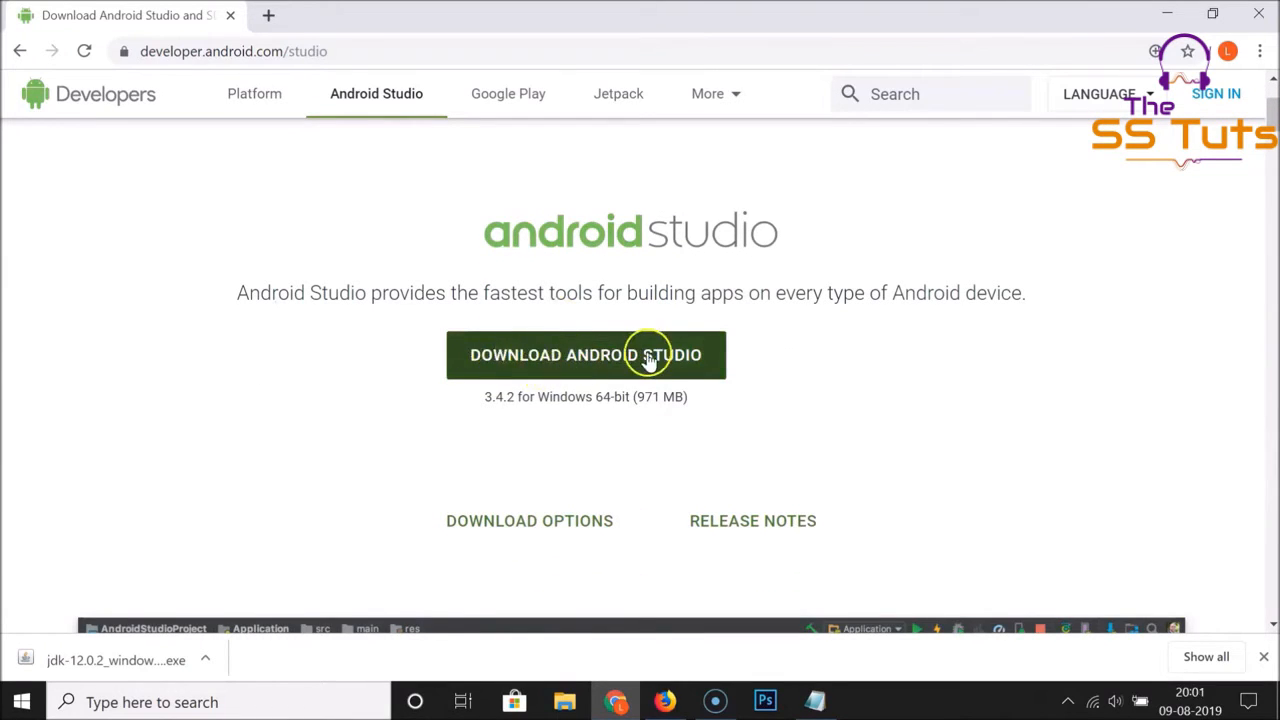
{"action": "left_click", "coordinate": [586, 356]}
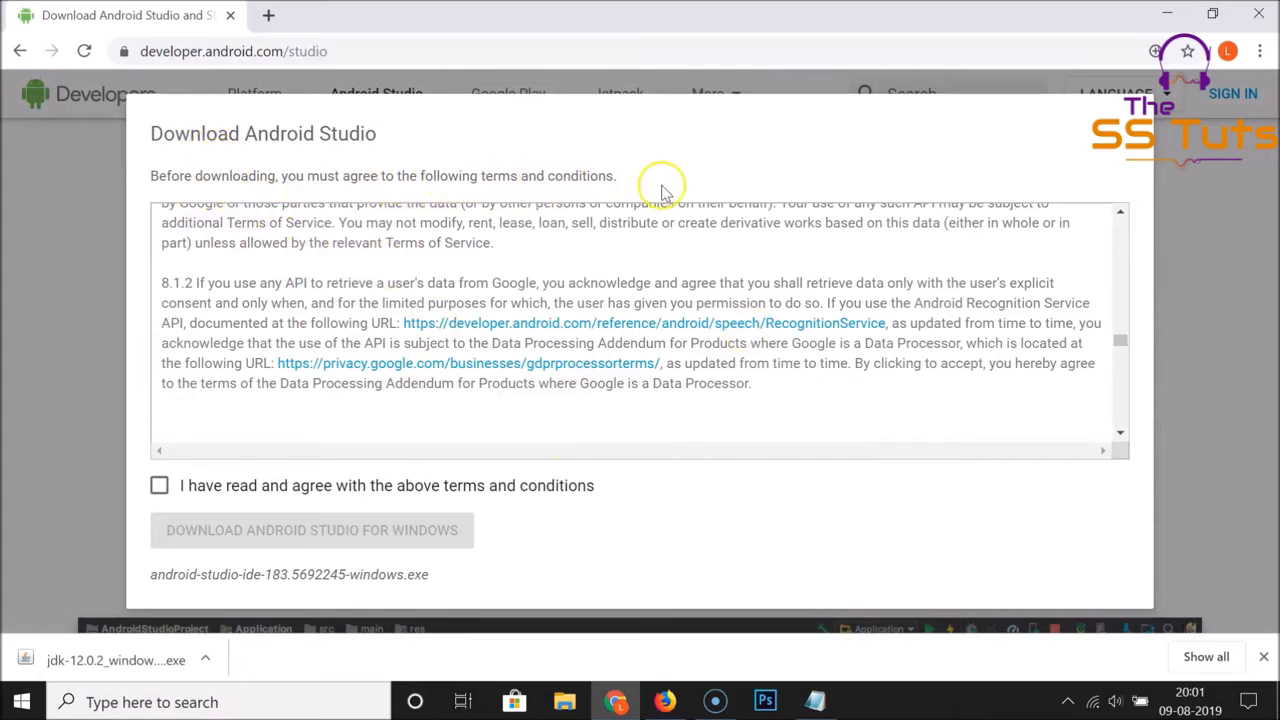
{"action": "scroll", "coordinate": [618, 272], "scroll_direction": "down", "scroll_amount": 5}
{"action": "scroll", "coordinate": [618, 272], "scroll_direction": "down", "scroll_amount": 15}
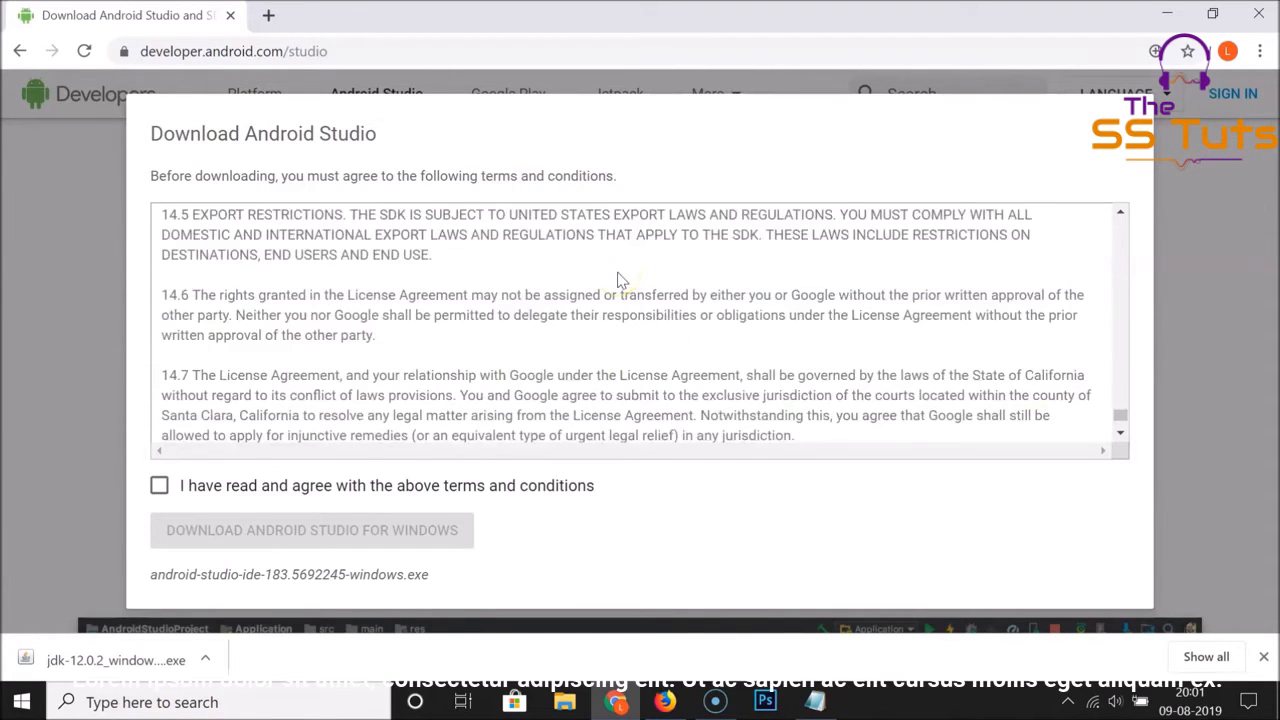
{"action": "scroll", "coordinate": [618, 280], "scroll_direction": "down", "scroll_amount": 2}
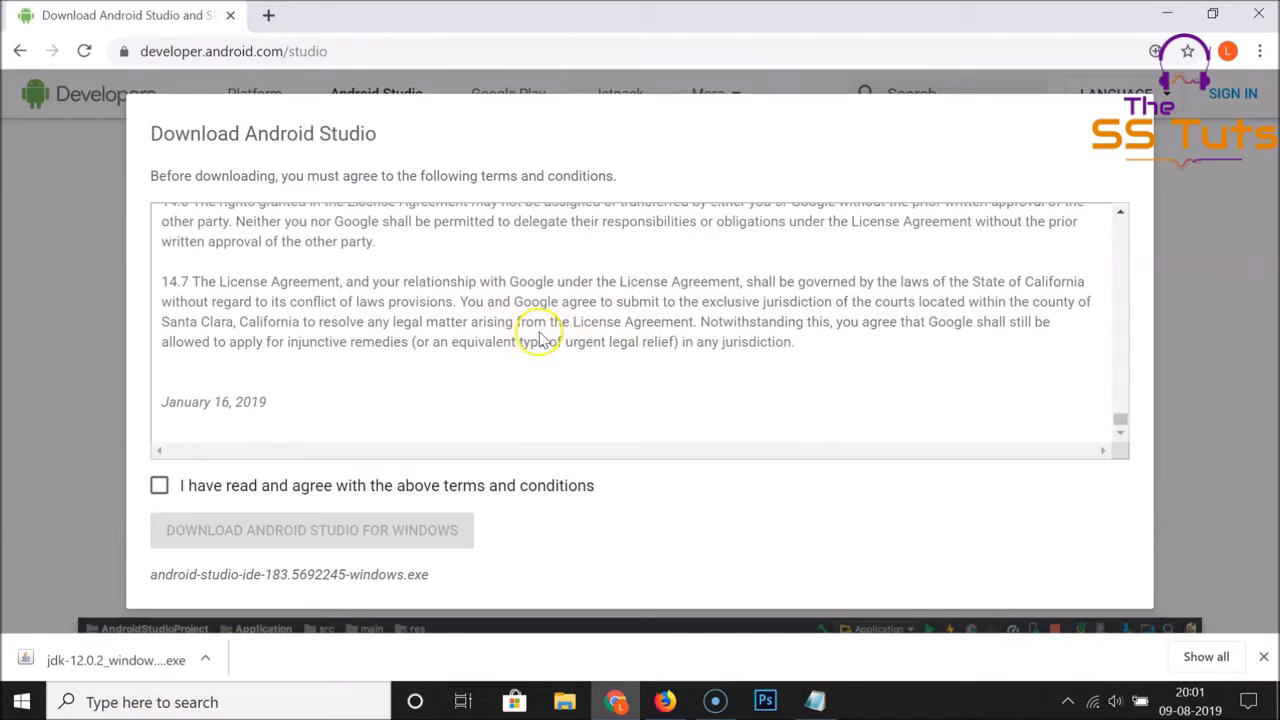
{"action": "left_click", "coordinate": [160, 490]}
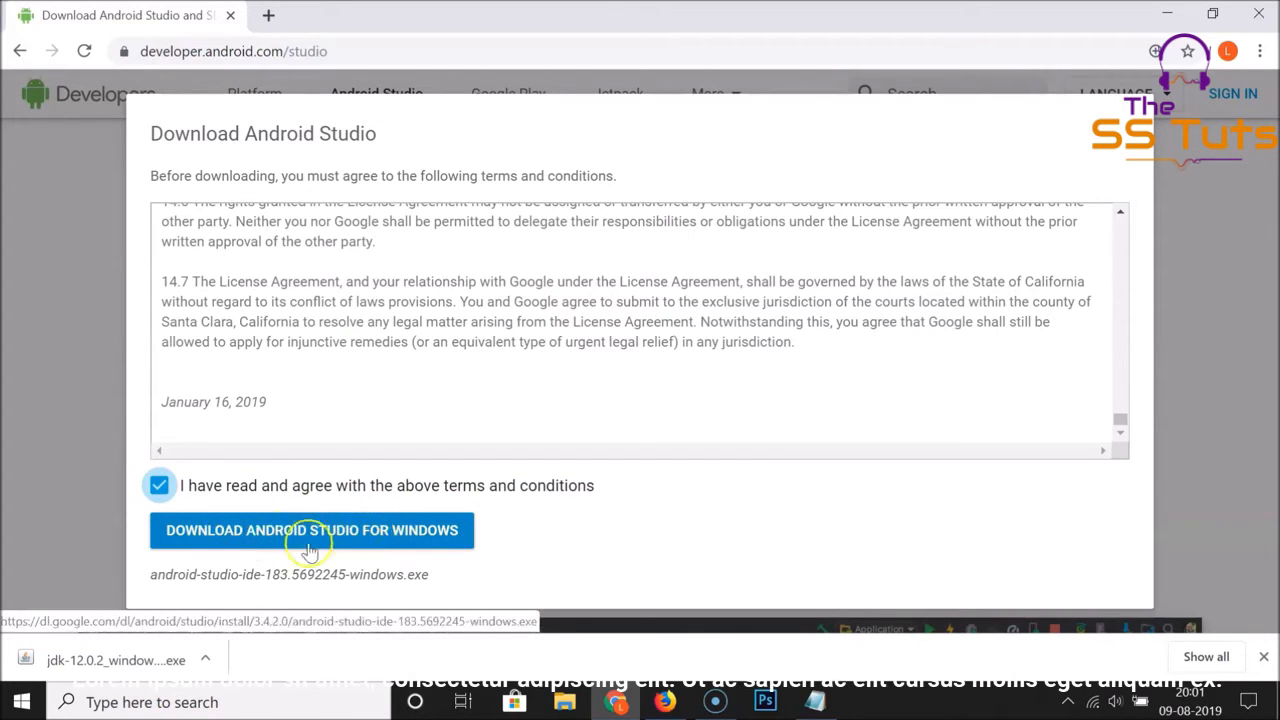
- Download Android Studio for Windows, saving android-studio-ide-183.5692245-windows.exe to the Desktop
{"action": "left_click", "coordinate": [378, 537]}
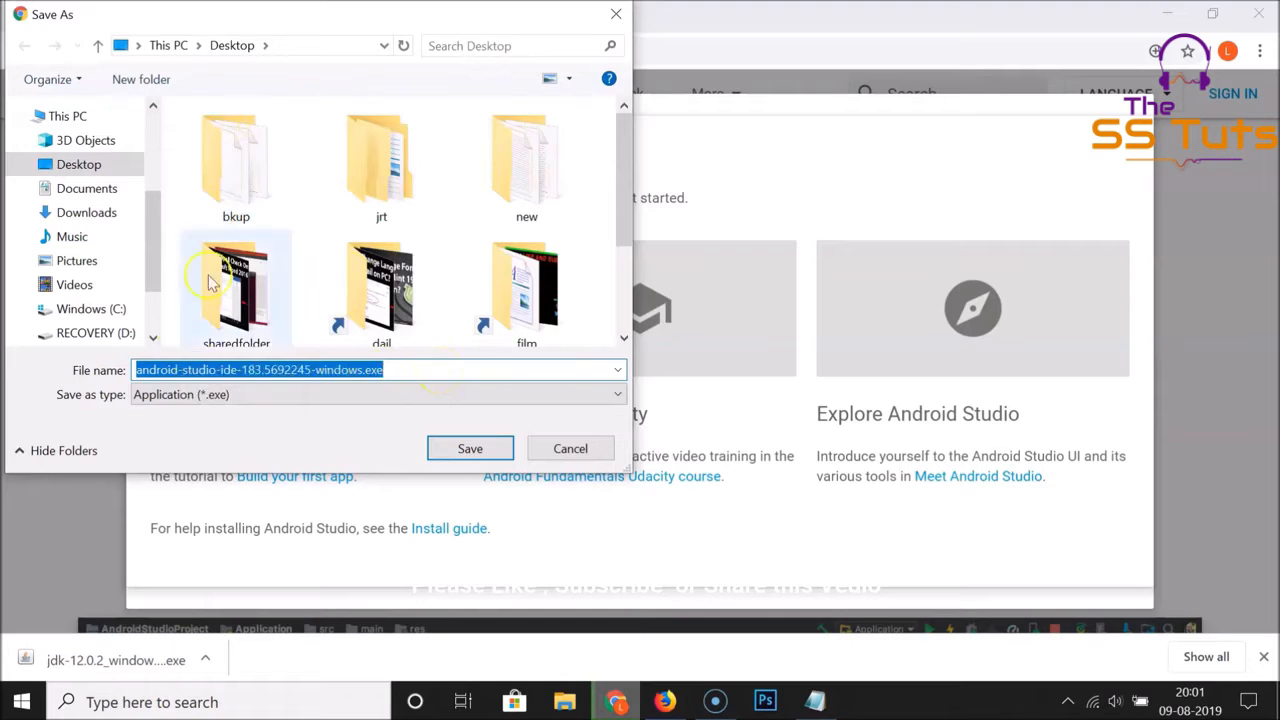
{"action": "left_click", "coordinate": [92, 166]}
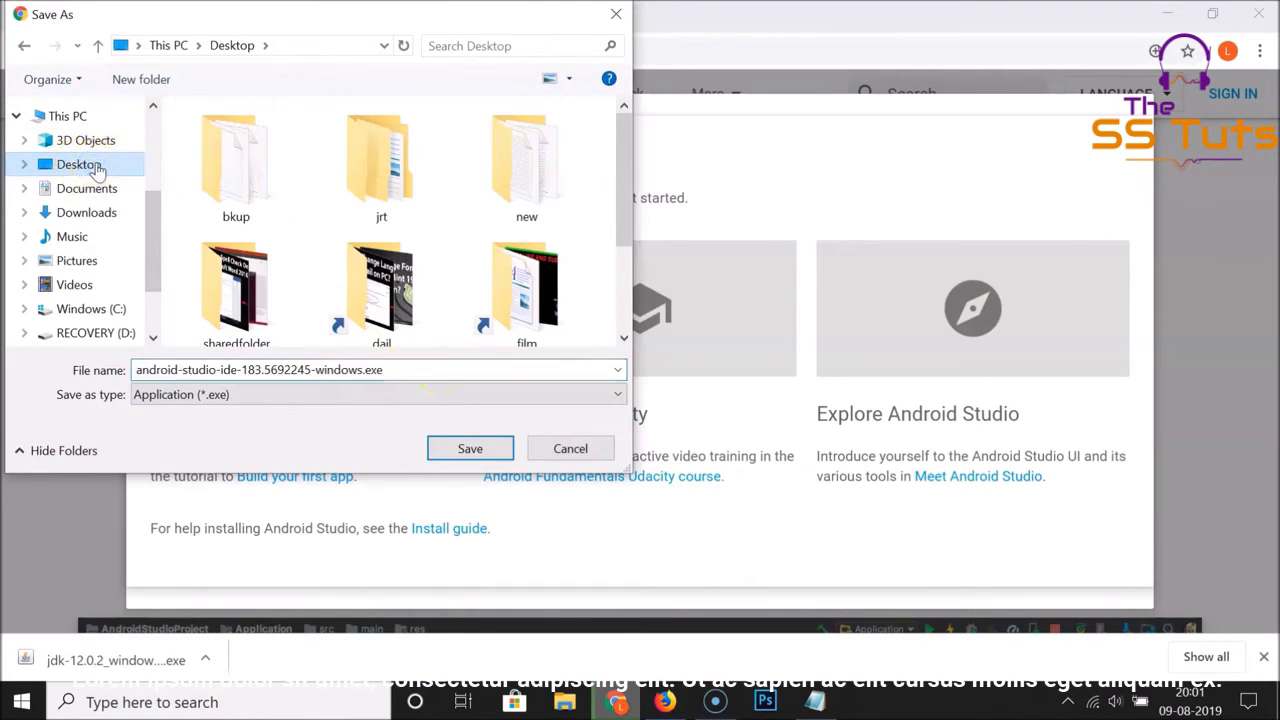
{"action": "left_click", "coordinate": [466, 449]}
{"action": "left_click", "coordinate": [470, 449]}
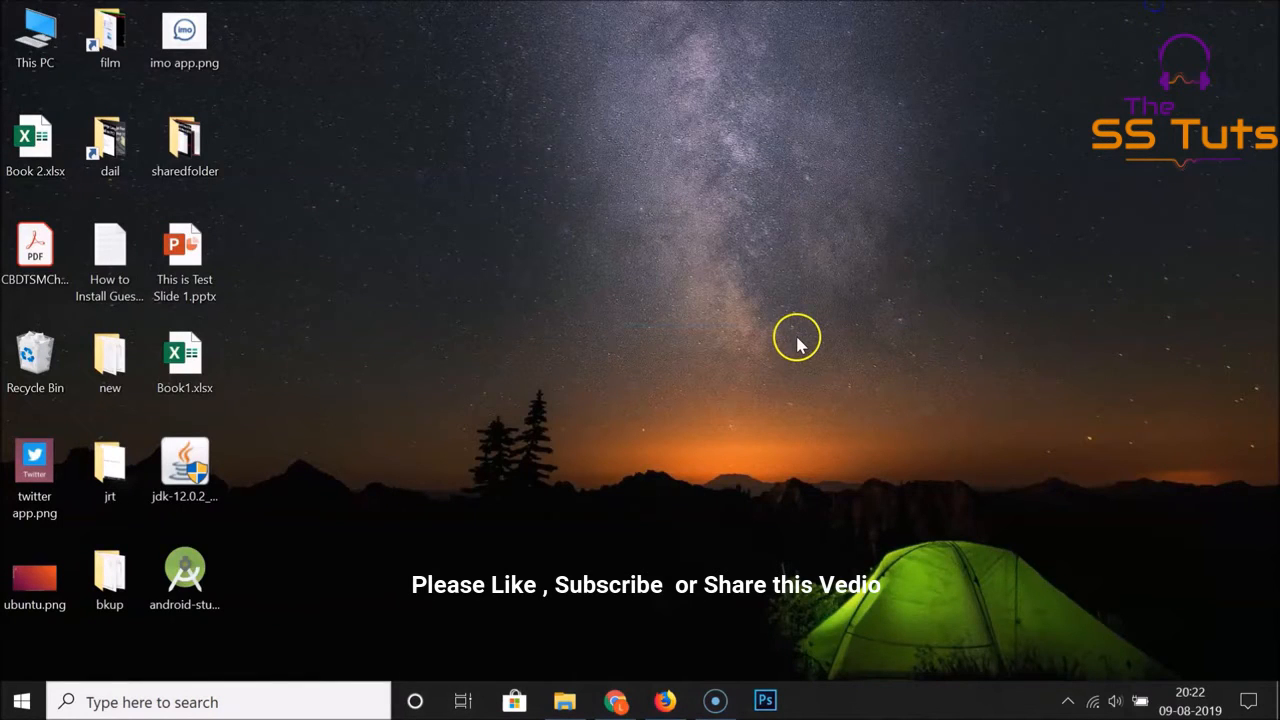
- Launch the downloaded Android Studio installer from the desktop and allow the file to run
{"action": "left_click", "coordinate": [172, 588]}
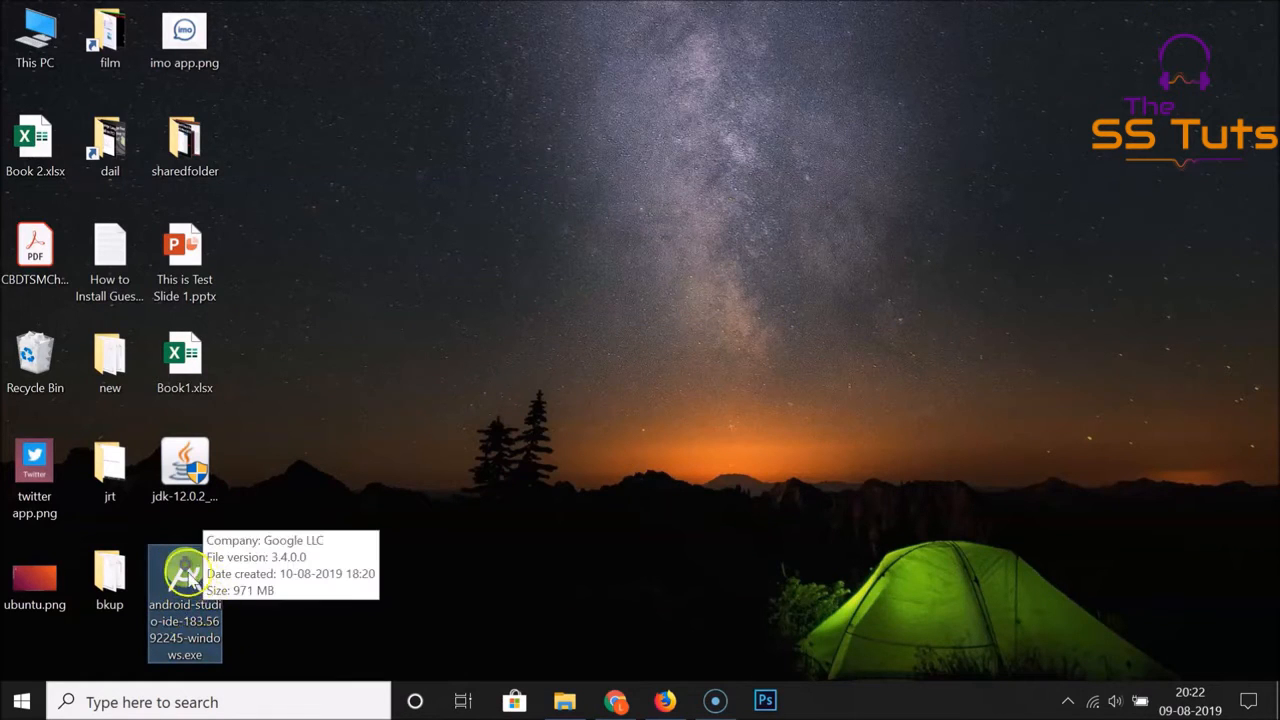
{"action": "double_click", "coordinate": [188, 578]}
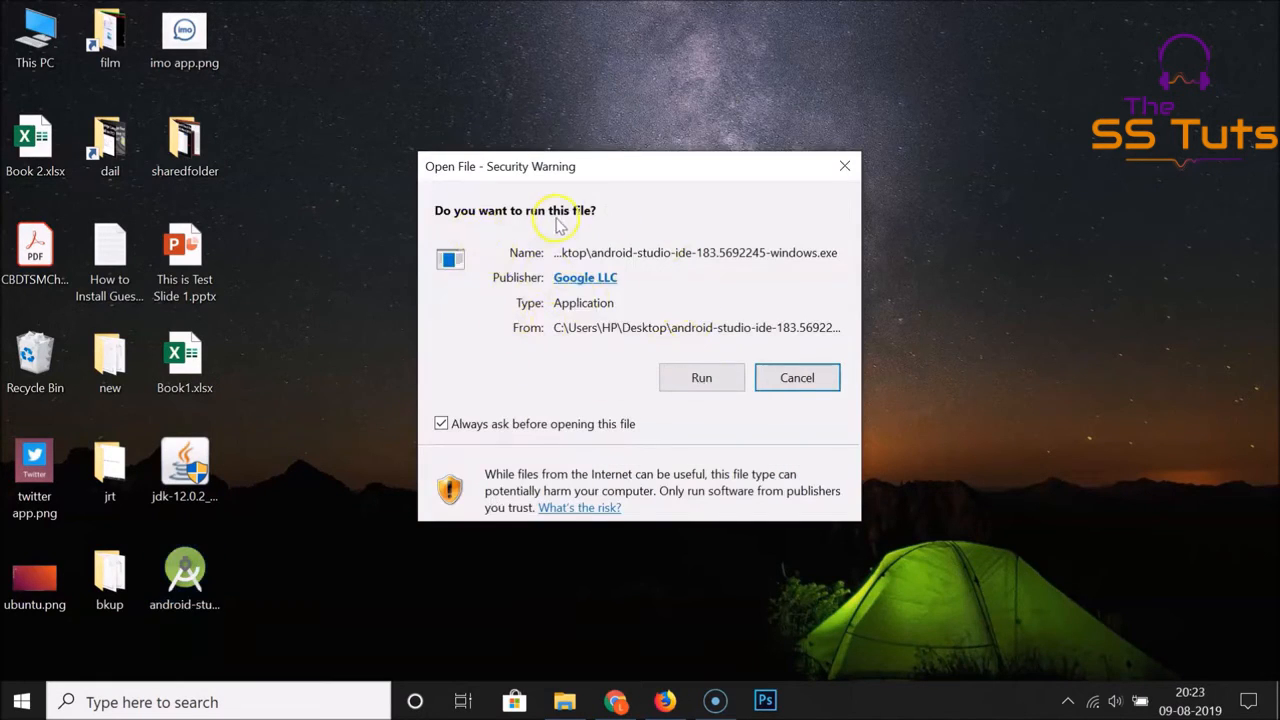
{"action": "left_click", "coordinate": [706, 377]}
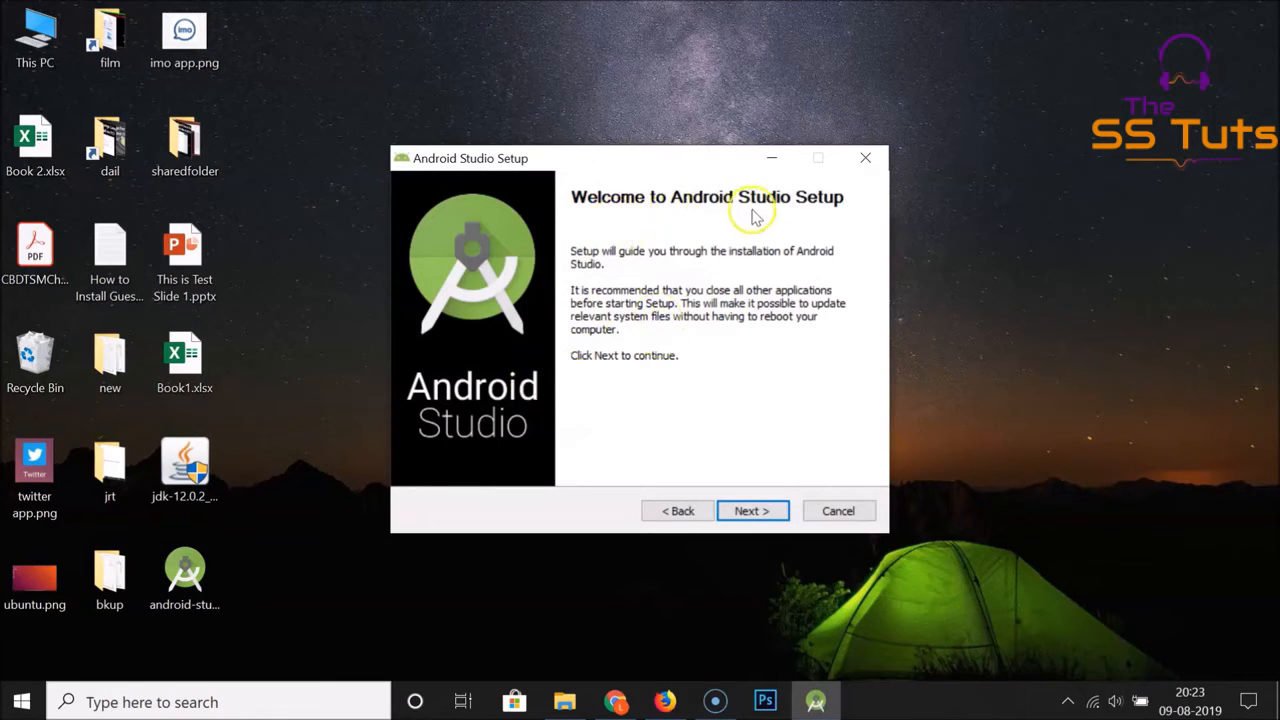
- Advance the setup with Android Studio and Android Virtual Device selected, then open and cancel the folder chooser for the installation location
{"action": "left_click", "coordinate": [766, 511]}
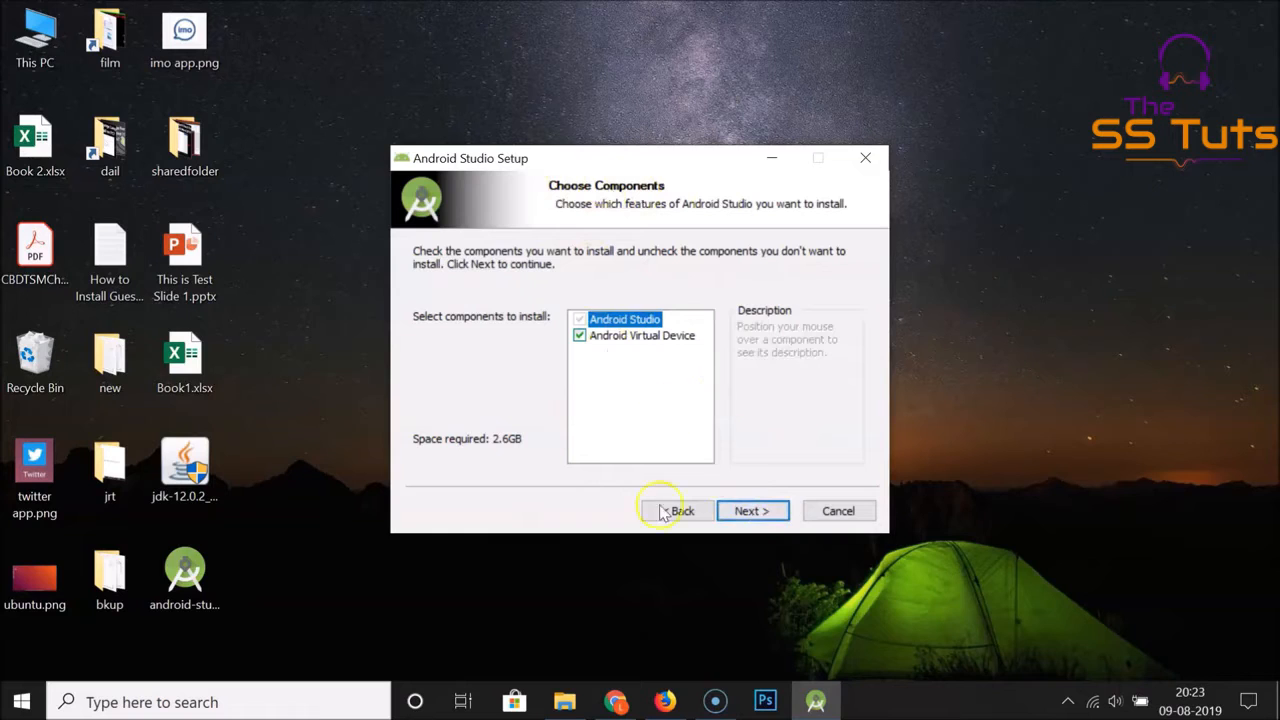
{"action": "left_click", "coordinate": [752, 519]}
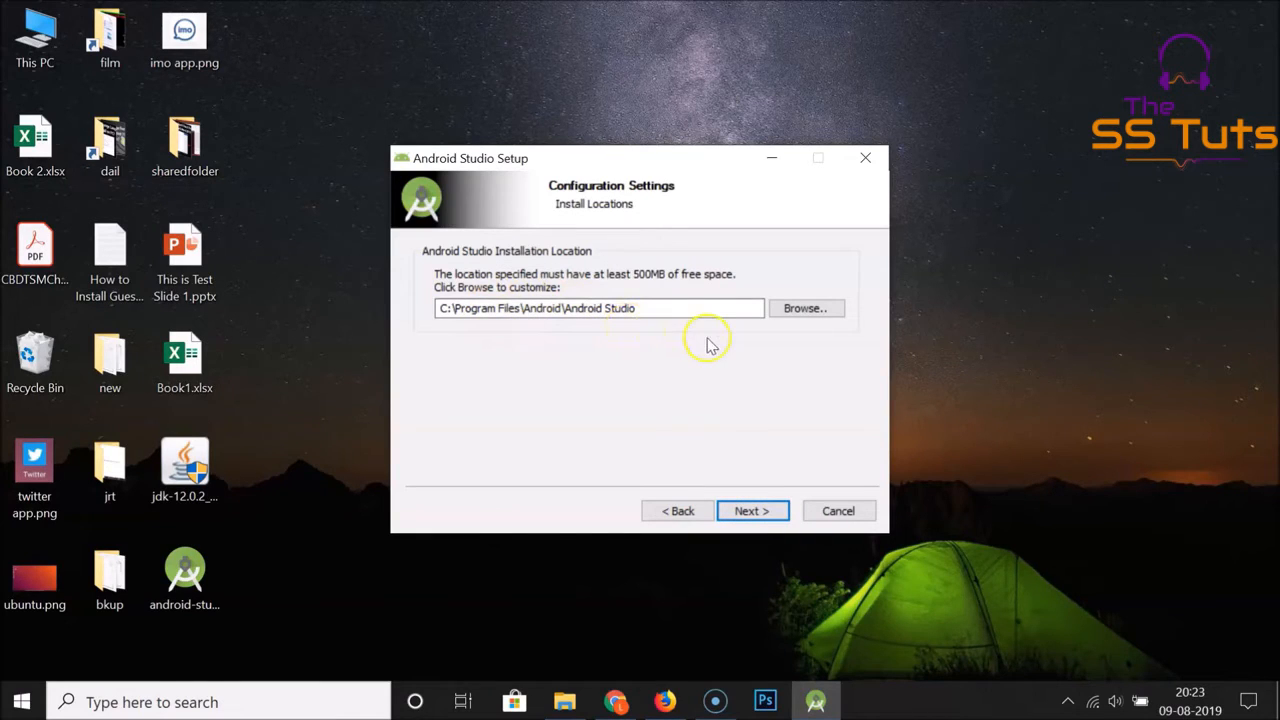
{"action": "left_click", "coordinate": [797, 315]}
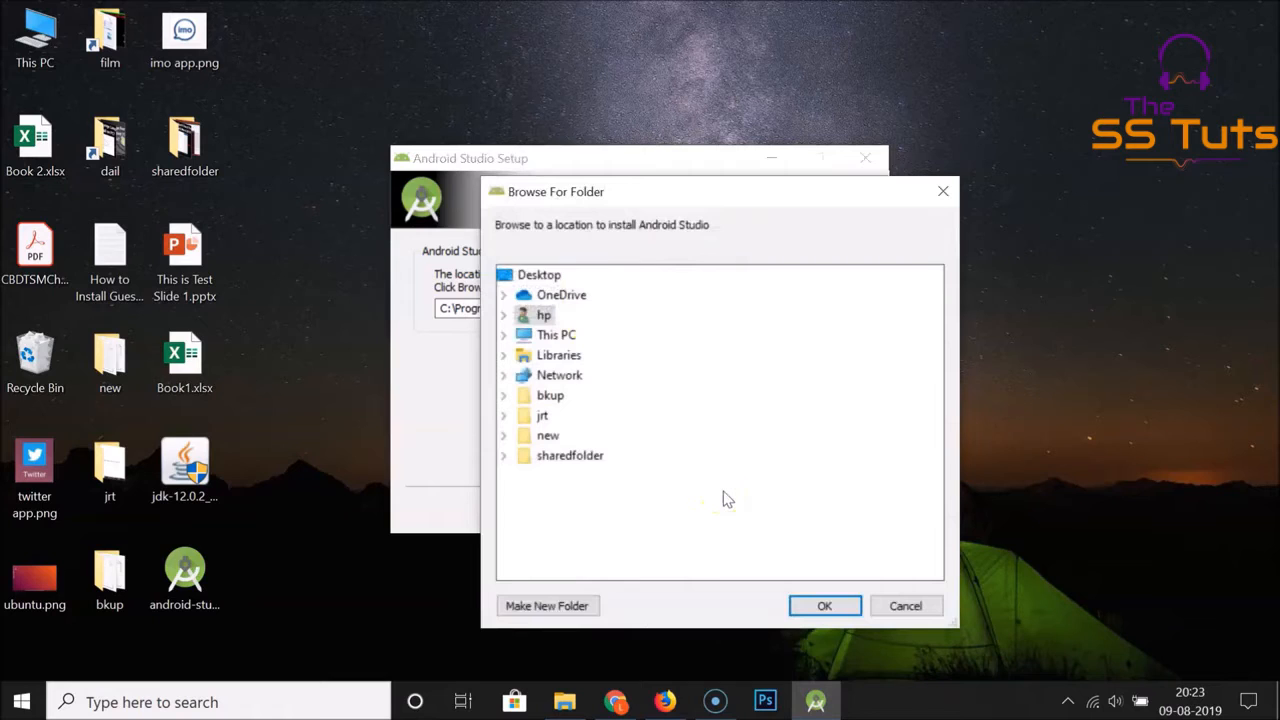
{"action": "left_click", "coordinate": [905, 606]}
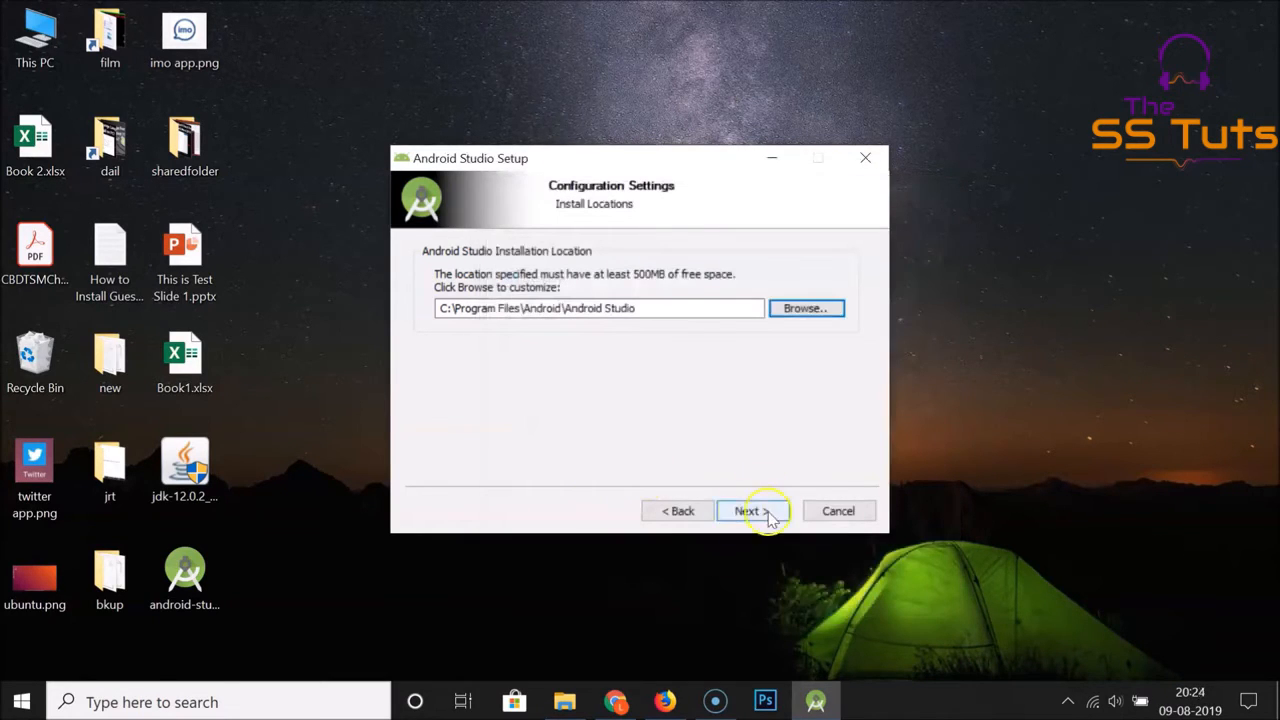
- Install Android Studio in C:\Program Files\Android\Android Studio with the Android Studio Start Menu folder, and finish setup with Start Android Studio enabled
{"action": "left_click", "coordinate": [755, 512]}
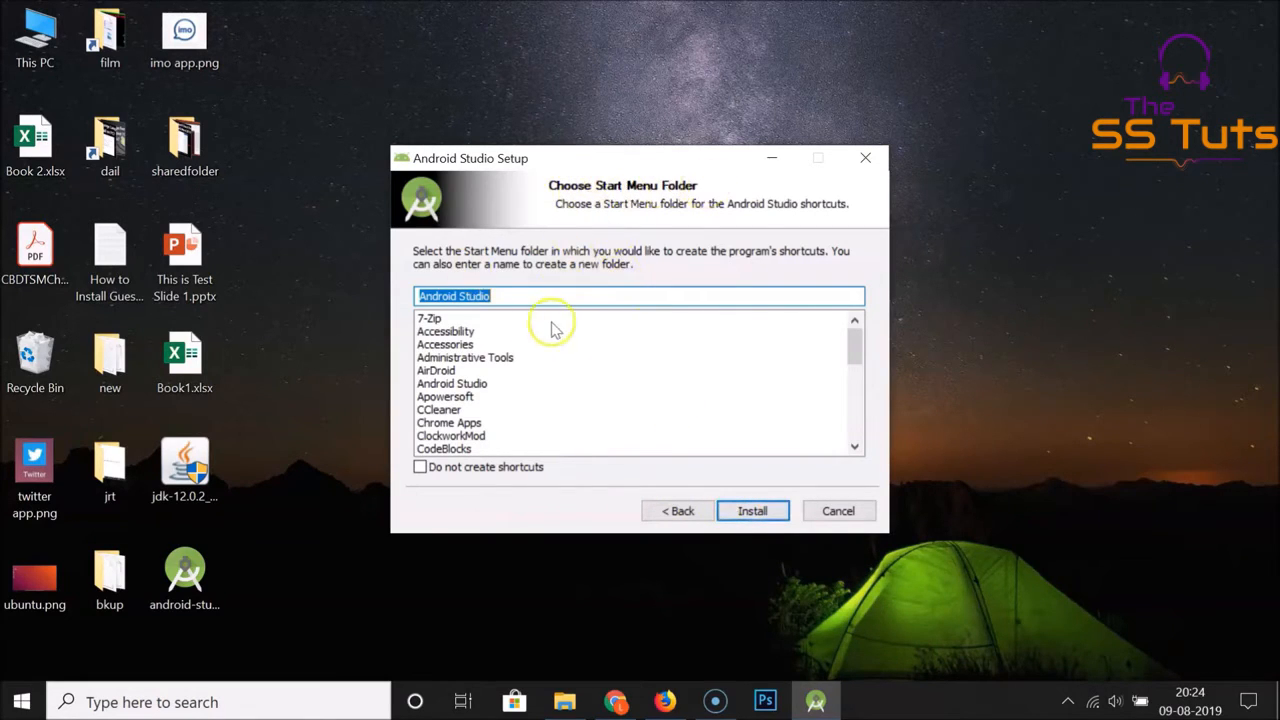
{"action": "left_click", "coordinate": [756, 518]}
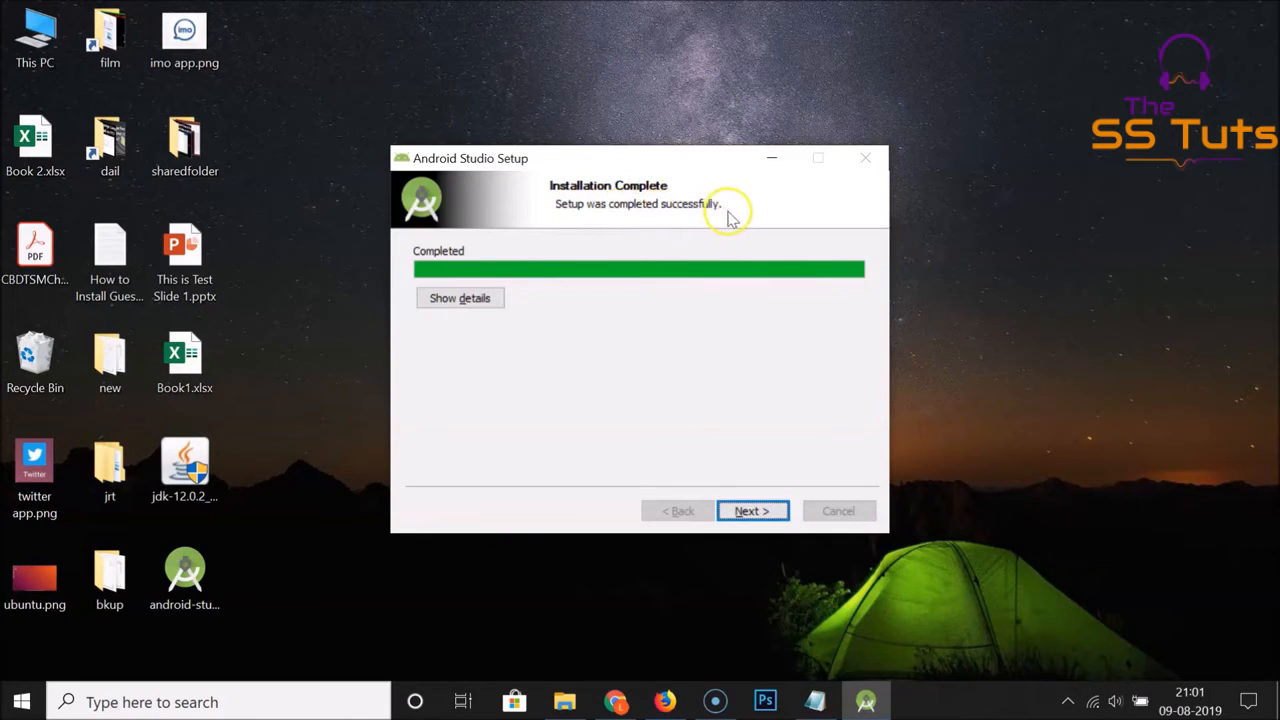
{"action": "left_click", "coordinate": [760, 512]}
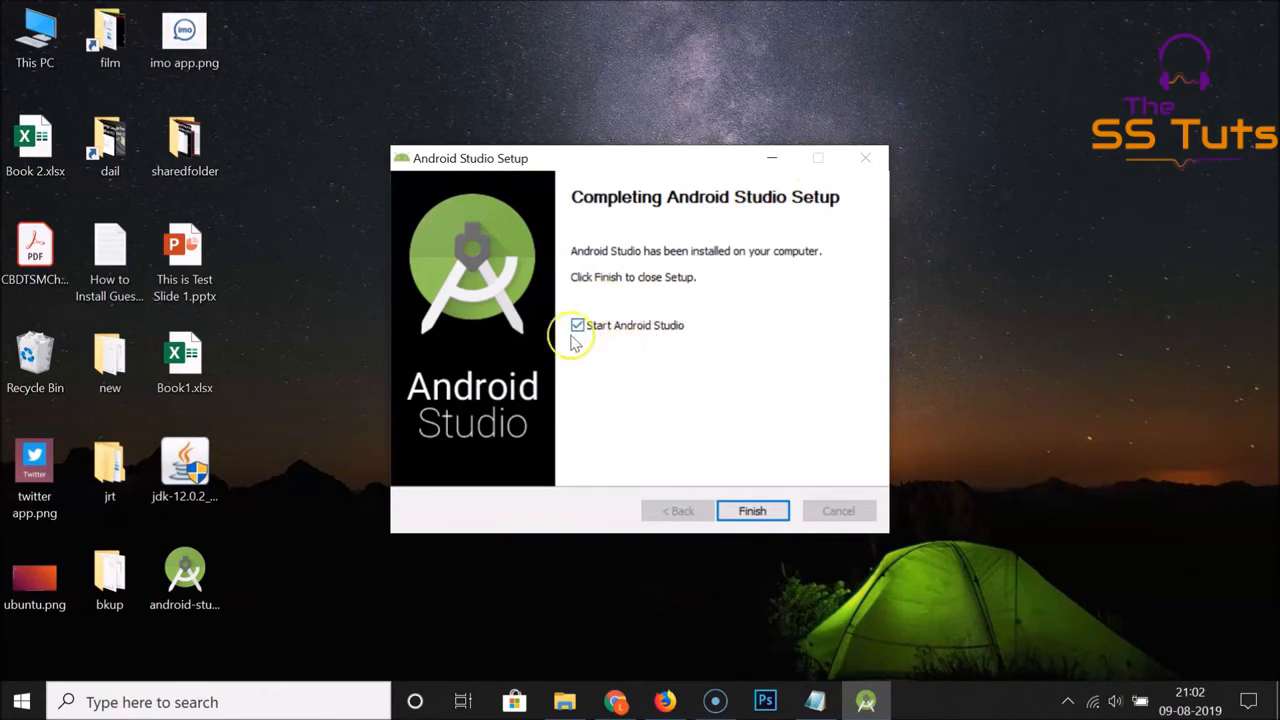
{"action": "left_click", "coordinate": [752, 512]}
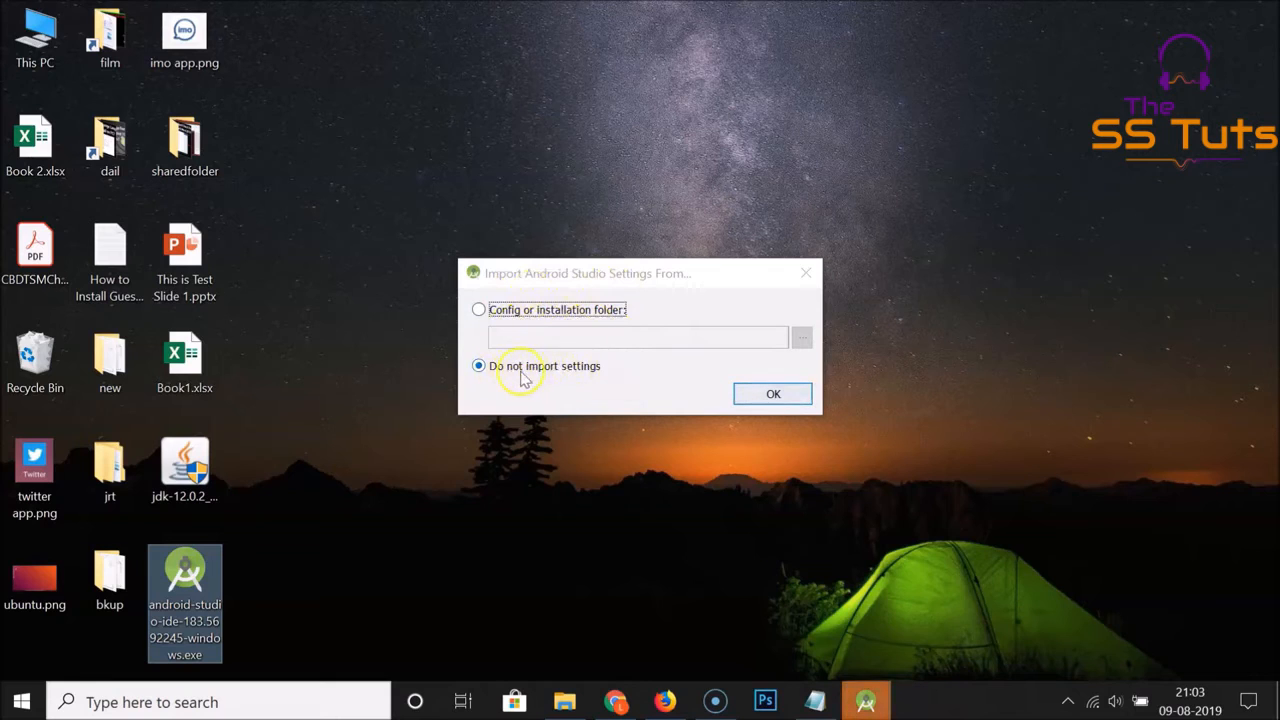
- Start Android Studio without importing settings and choose the Standard install type in the Setup Wizard
{"action": "left_click", "coordinate": [777, 397]}
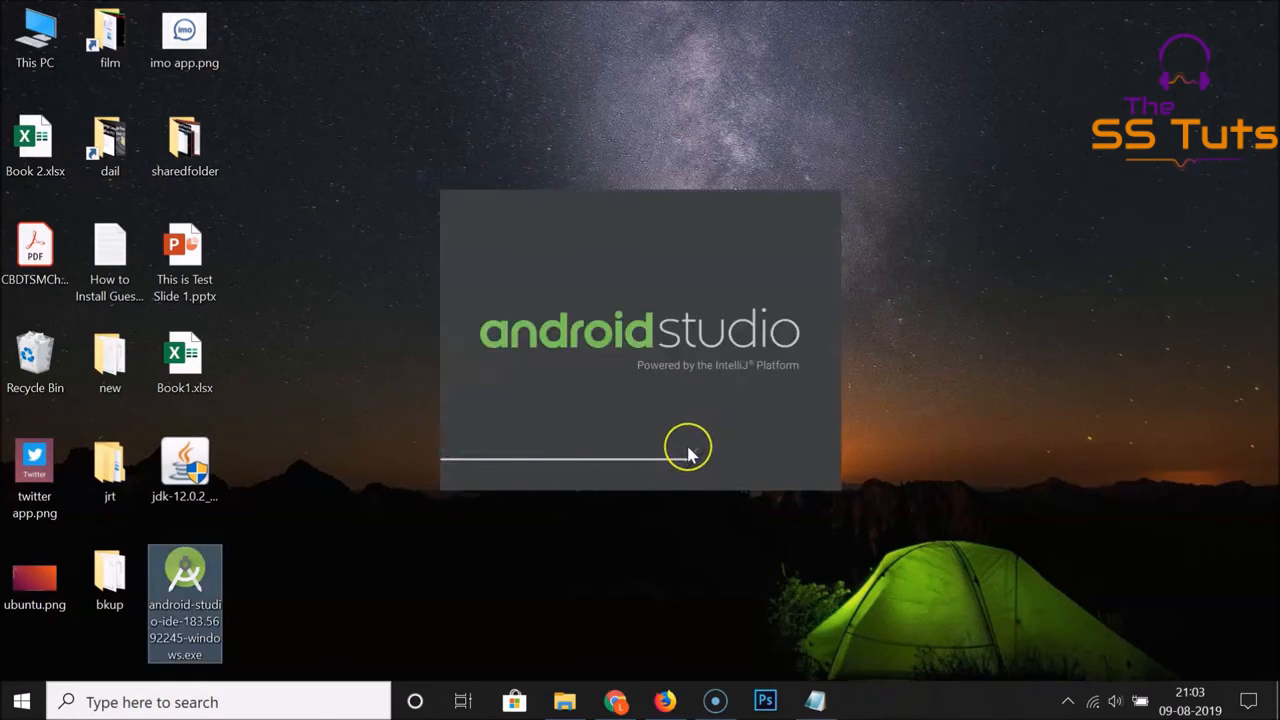
{"action": "left_click", "coordinate": [598, 447]}
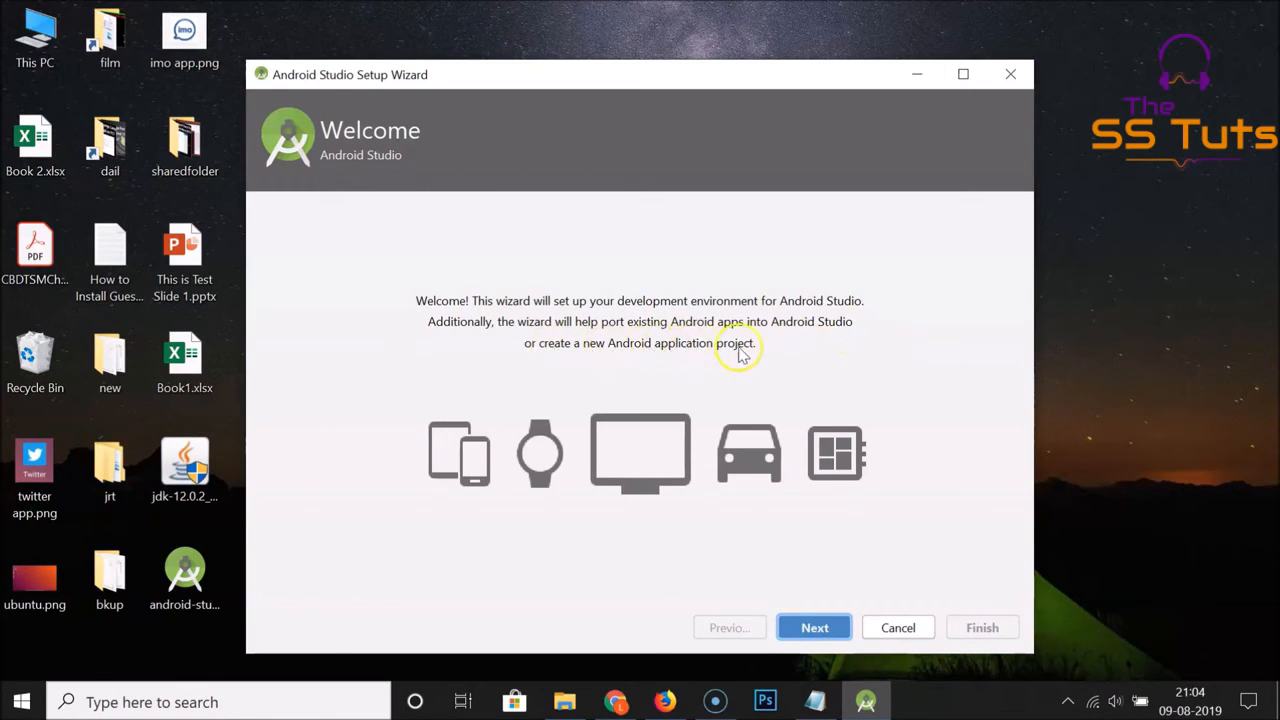
{"action": "left_click", "coordinate": [818, 627]}
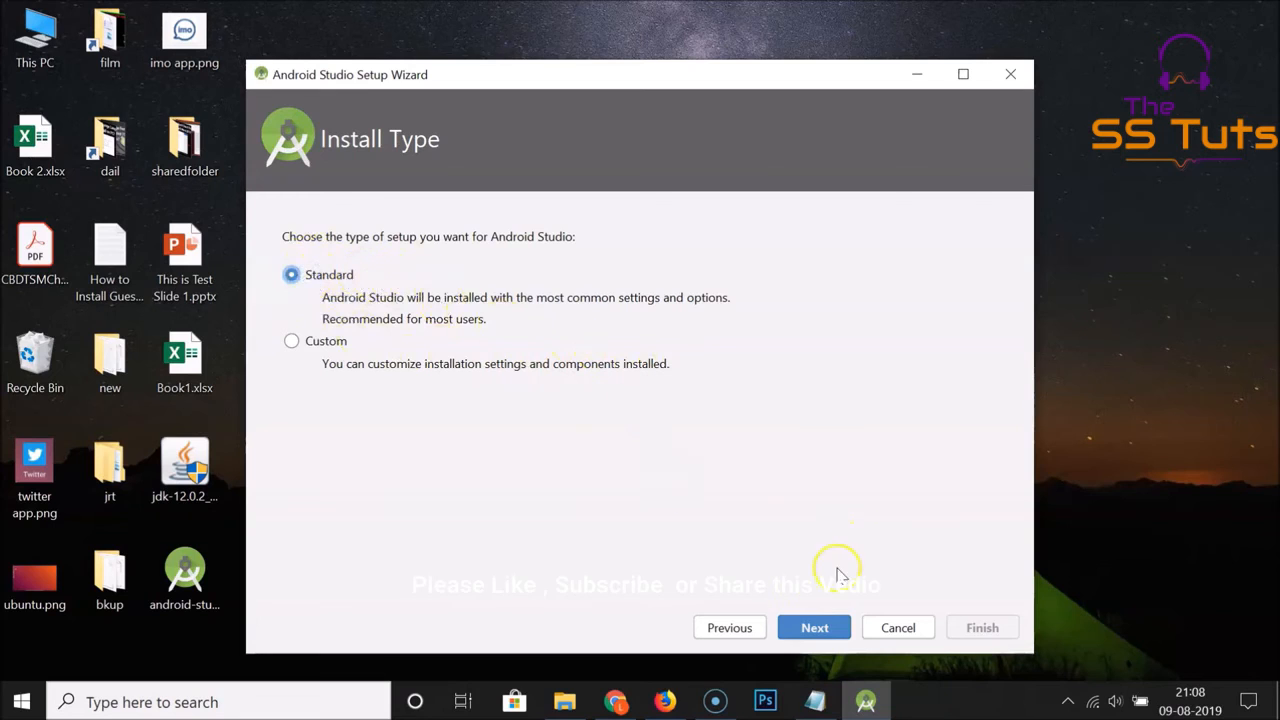
{"action": "left_click", "coordinate": [816, 628]}
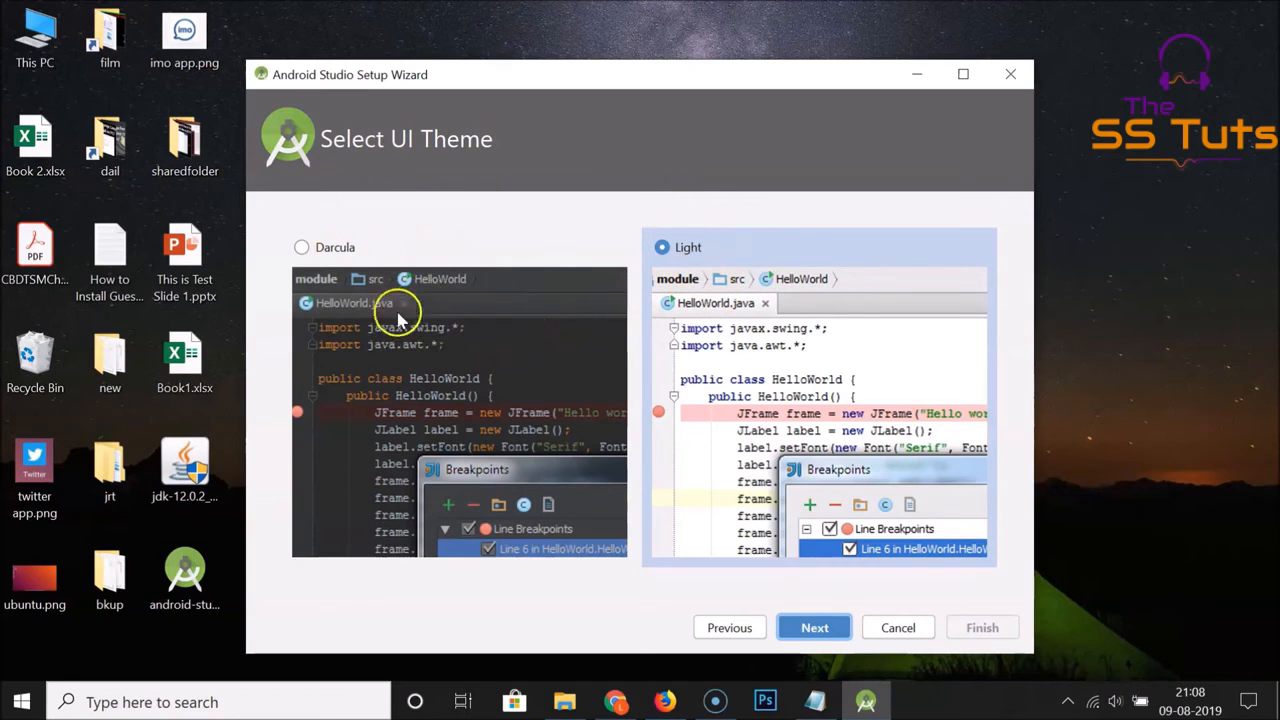
- Try the Darcula UI theme, switch back to Light, and continue to the settings verification
{"action": "left_click", "coordinate": [302, 248]}
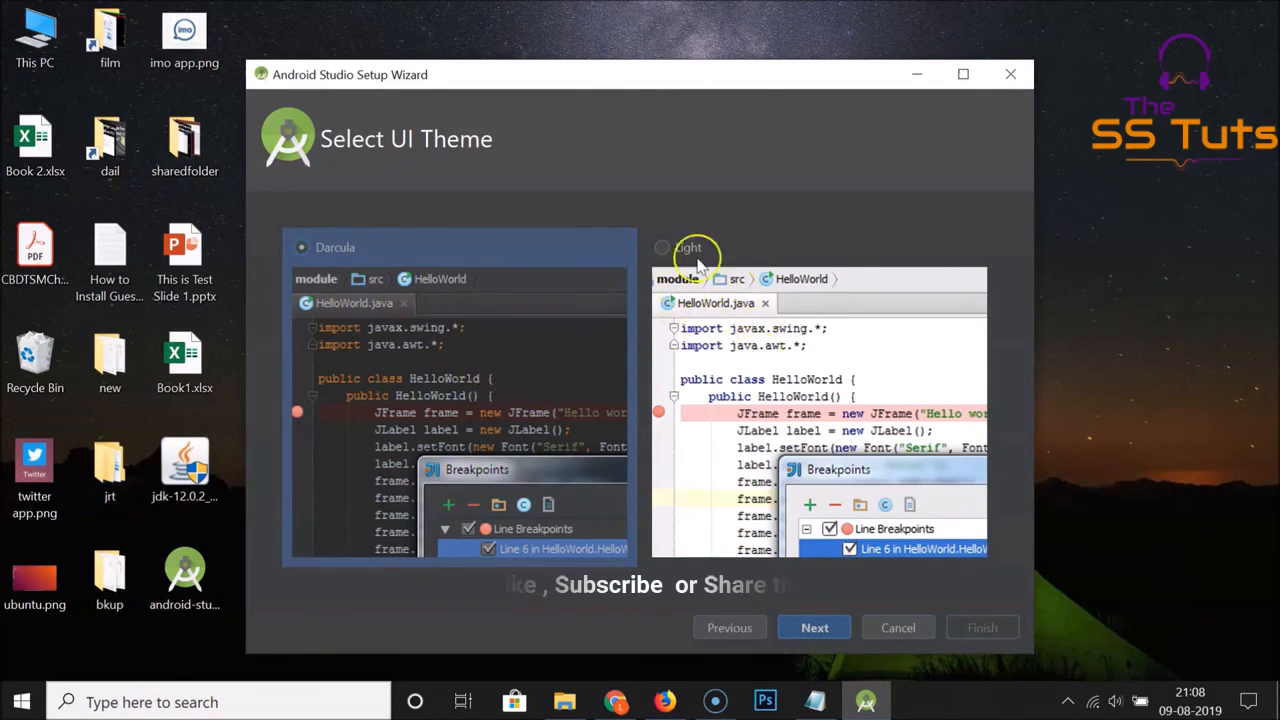
{"action": "left_click", "coordinate": [663, 248]}
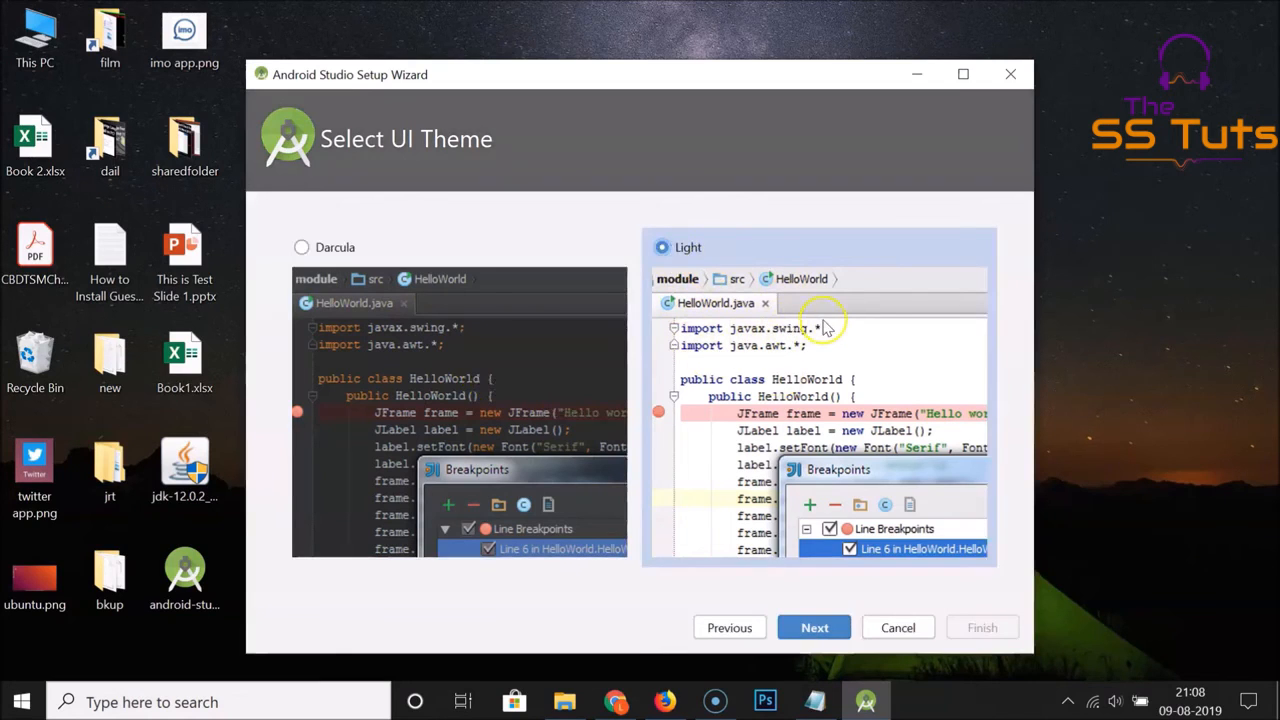
{"action": "left_click", "coordinate": [818, 630]}
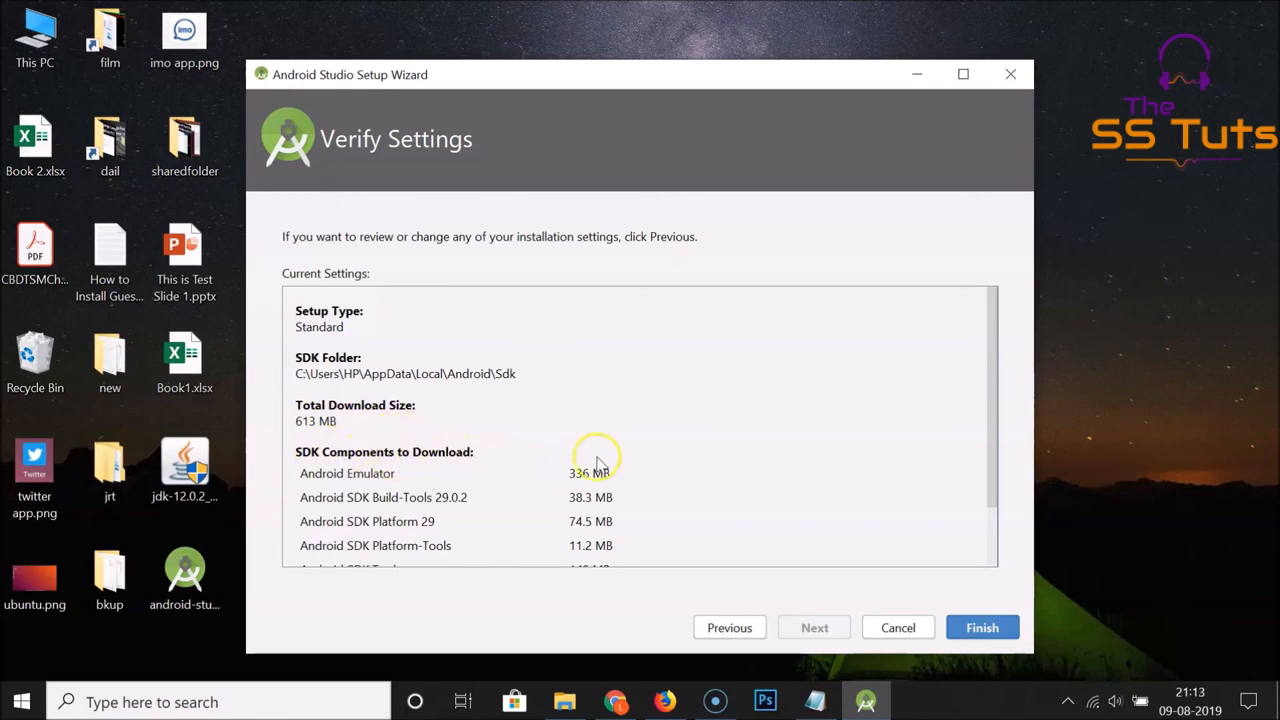
- Review the SDK components to download, and complete the Setup Wizard by downloading and installing them
{"action": "scroll", "coordinate": [601, 460], "scroll_direction": "down", "scroll_amount": 3}
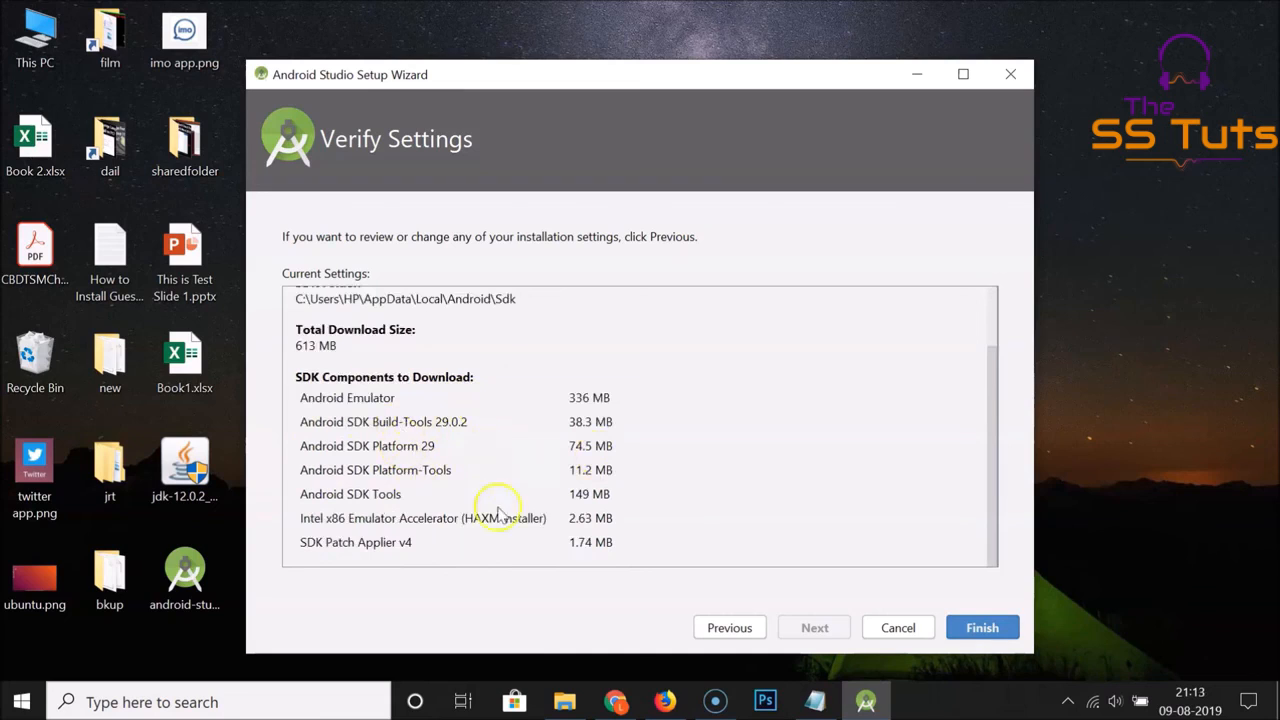
{"action": "scroll", "coordinate": [603, 440], "scroll_direction": "up", "scroll_amount": 3}
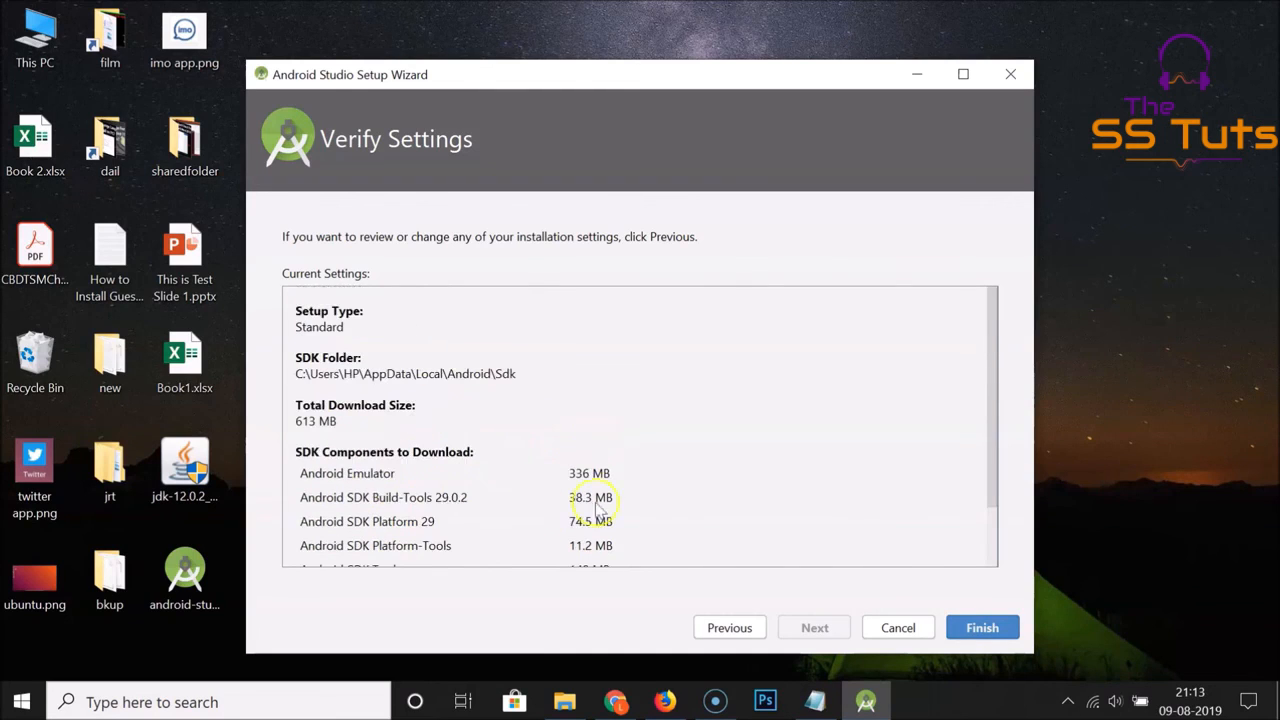
{"action": "left_click", "coordinate": [990, 625]}
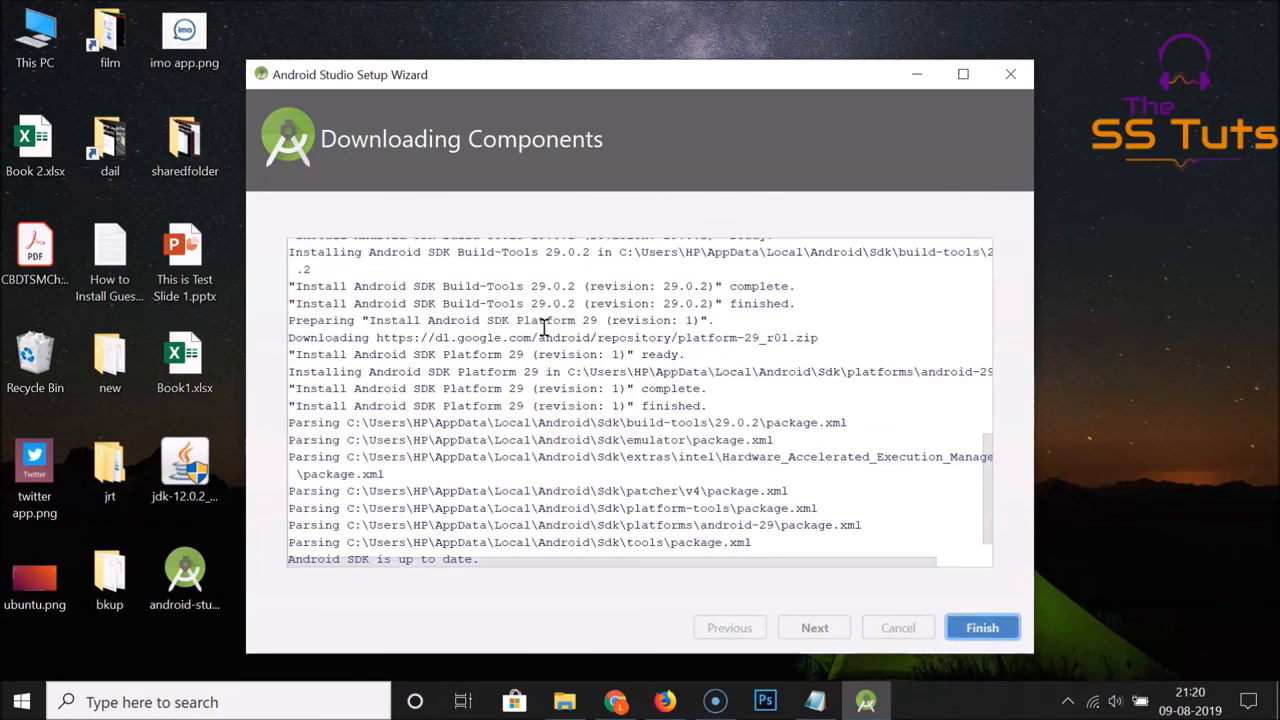
{"action": "left_click", "coordinate": [549, 329]}
{"action": "left_click", "coordinate": [955, 625]}
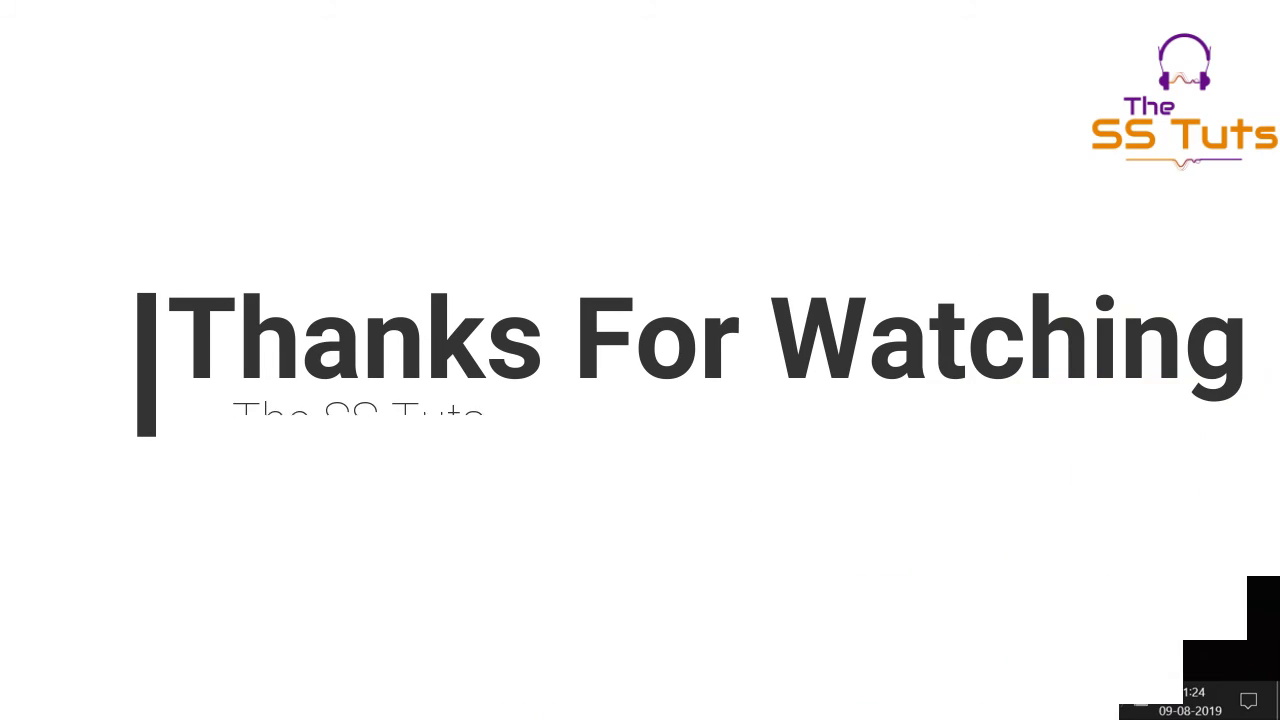